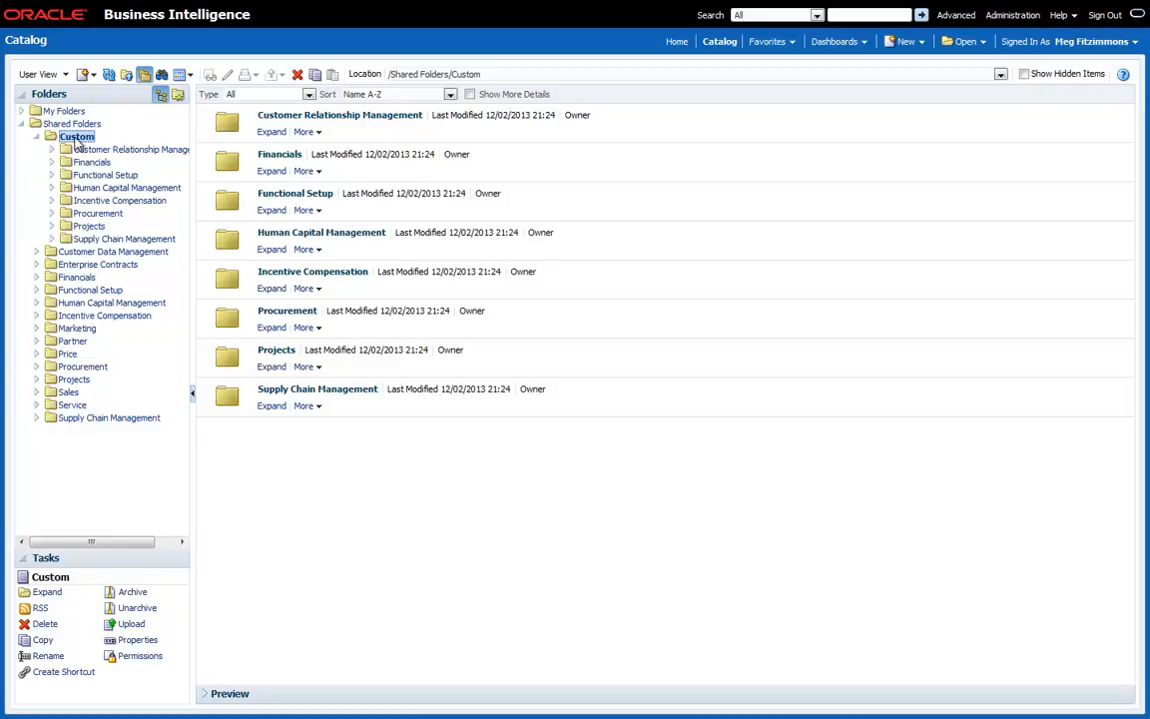
- Unarchive Talent Review.catalog into the Custom shared folder, with Replace set to None and ACL set to Inherit
{"action": "left_click", "coordinate": [136, 608]}
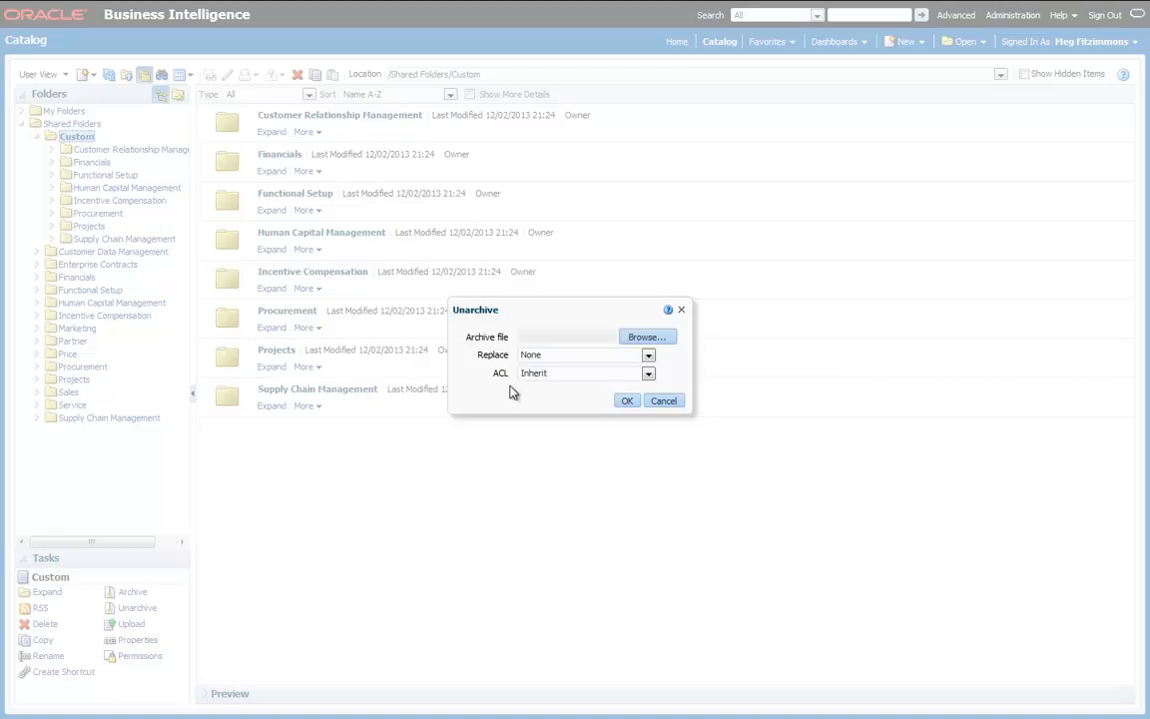
{"action": "left_click", "coordinate": [645, 338]}
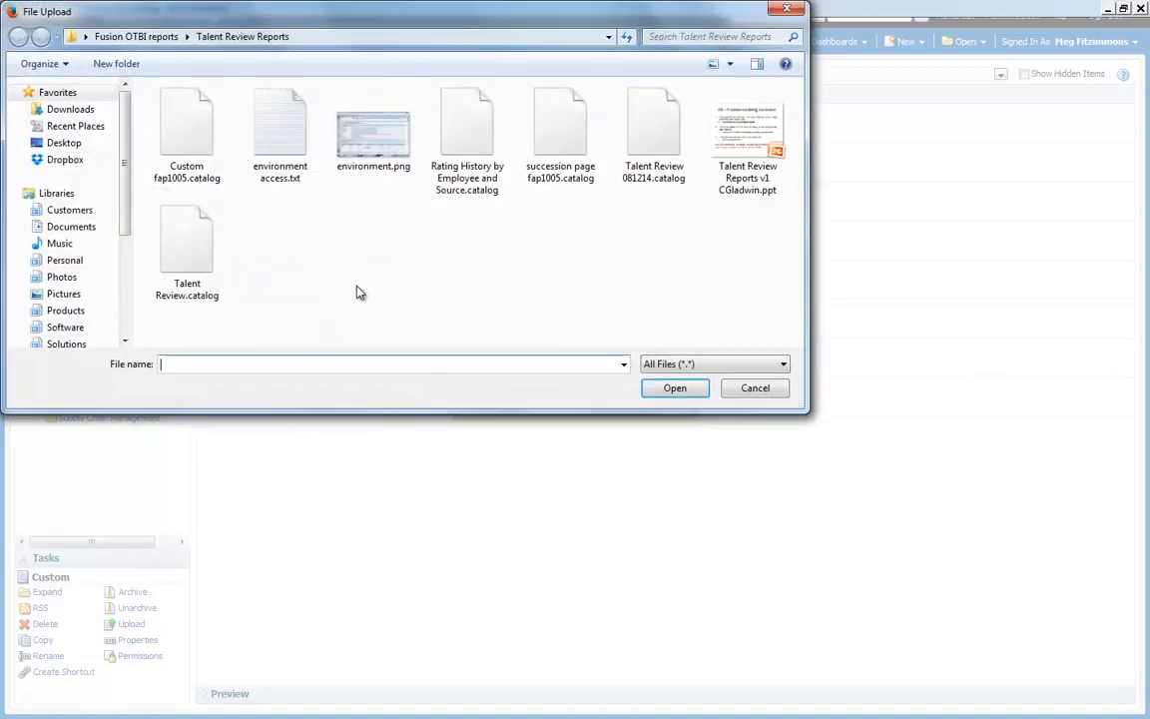
{"action": "left_click", "coordinate": [190, 242]}
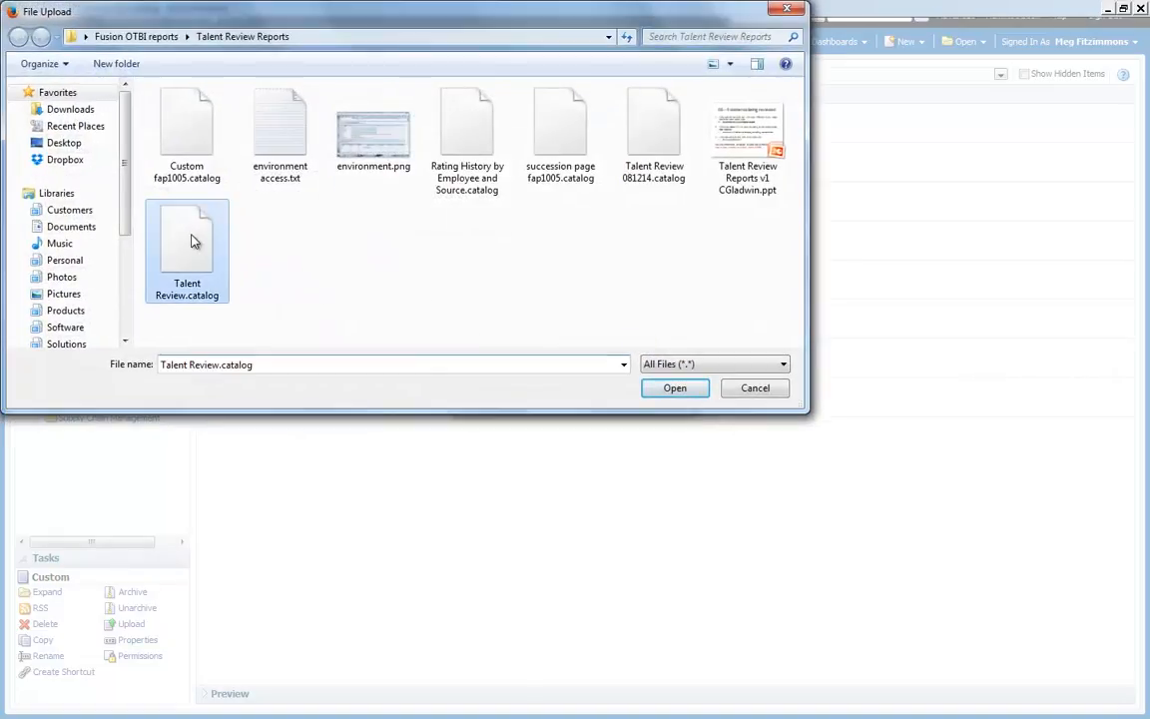
{"action": "left_click", "coordinate": [663, 390]}
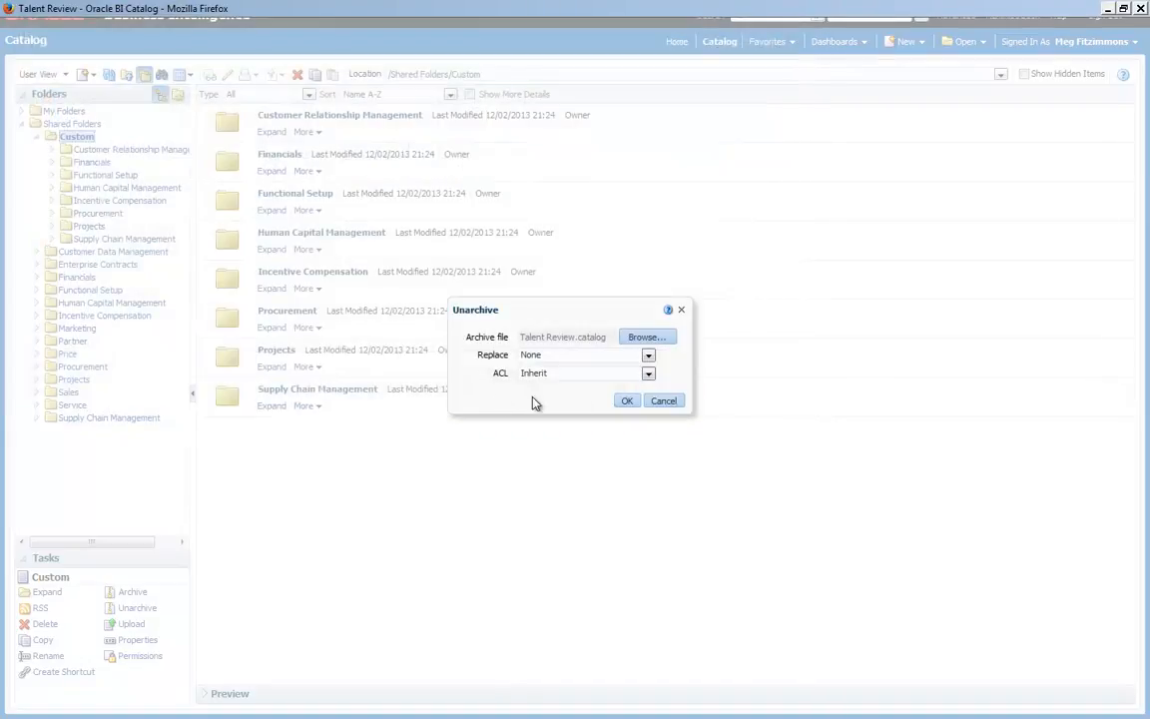
{"action": "left_click", "coordinate": [626, 401]}
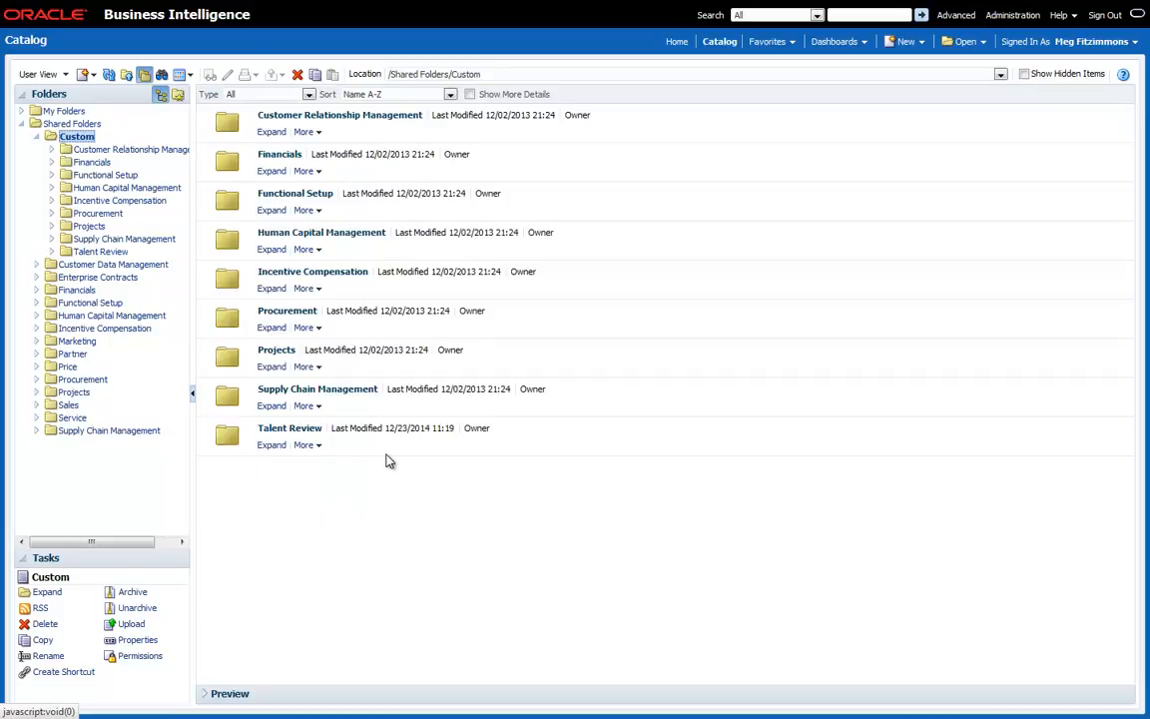
- Open the "Talent Review Graph - Perf and Pot" report from the Simple Display Perf vs Pot folder inside Talent Review
{"action": "left_click", "coordinate": [271, 445]}
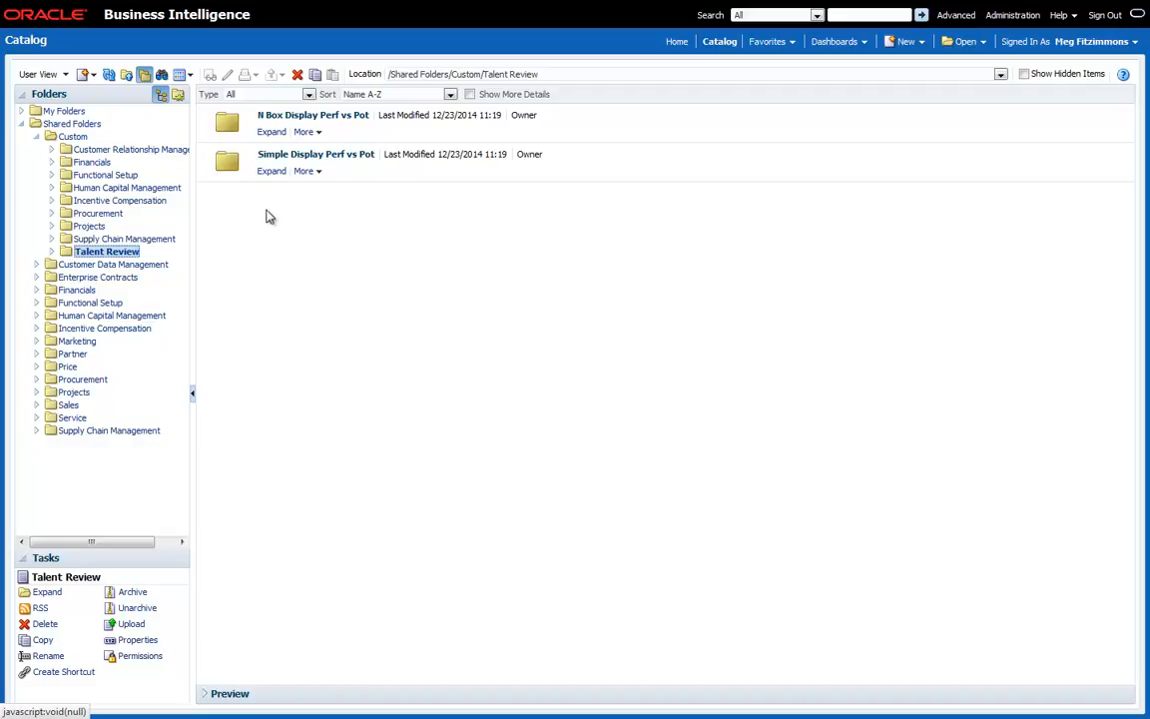
{"action": "left_click", "coordinate": [271, 171]}
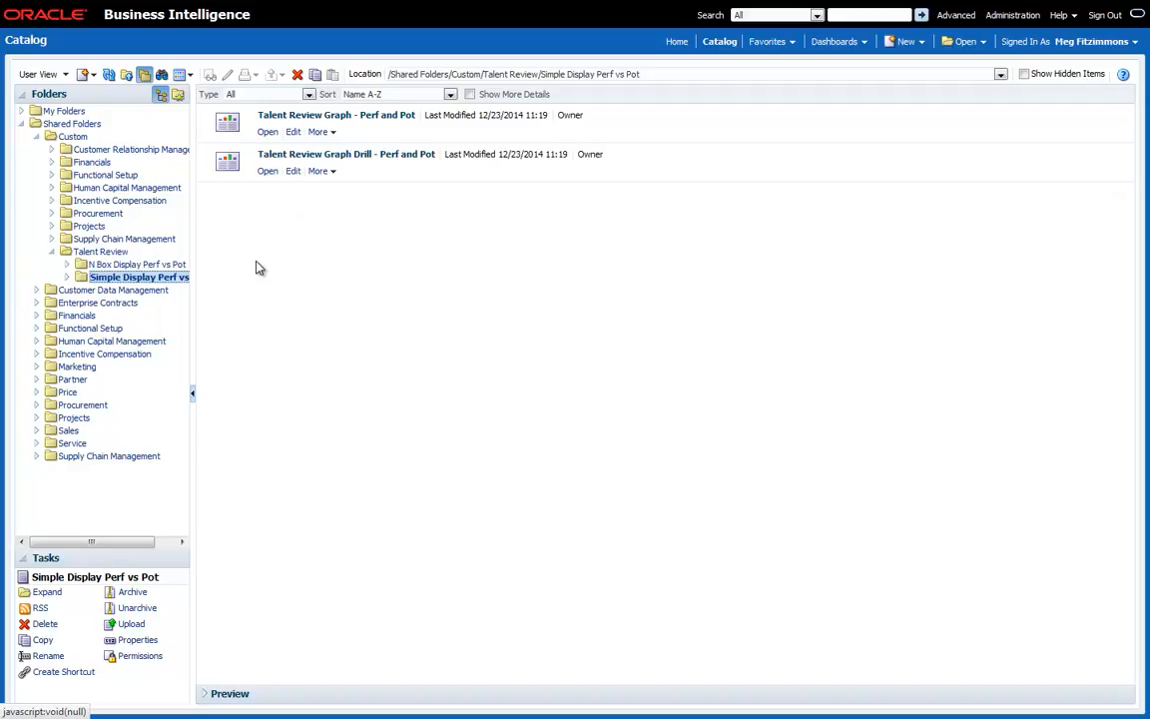
{"action": "left_click", "coordinate": [267, 134]}
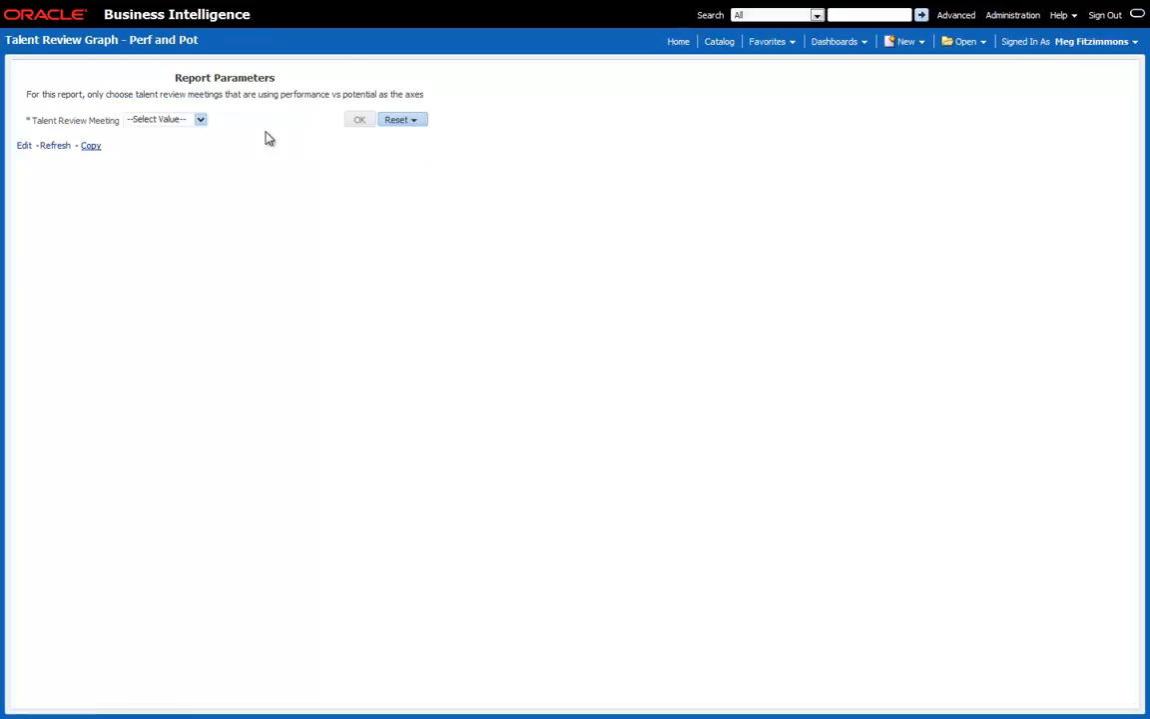
- Run the report with the 2014 NA organization meeting as the Talent Review Meeting parameter
{"action": "left_click", "coordinate": [200, 121]}
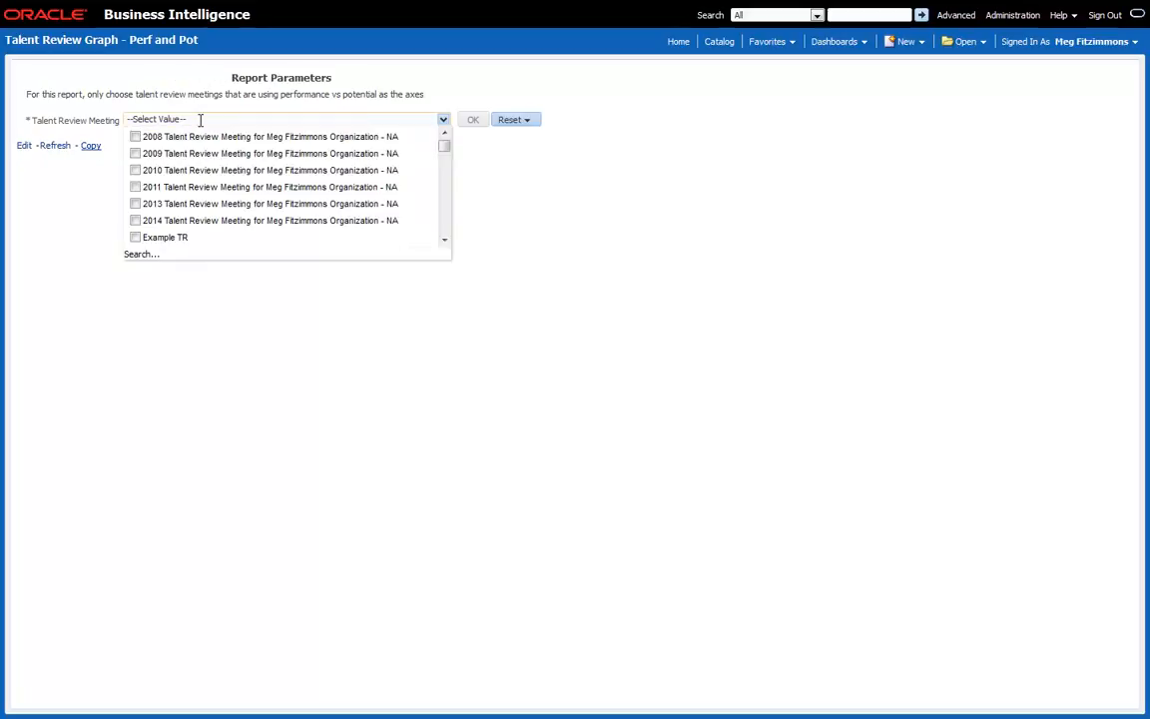
{"action": "left_click", "coordinate": [213, 225]}
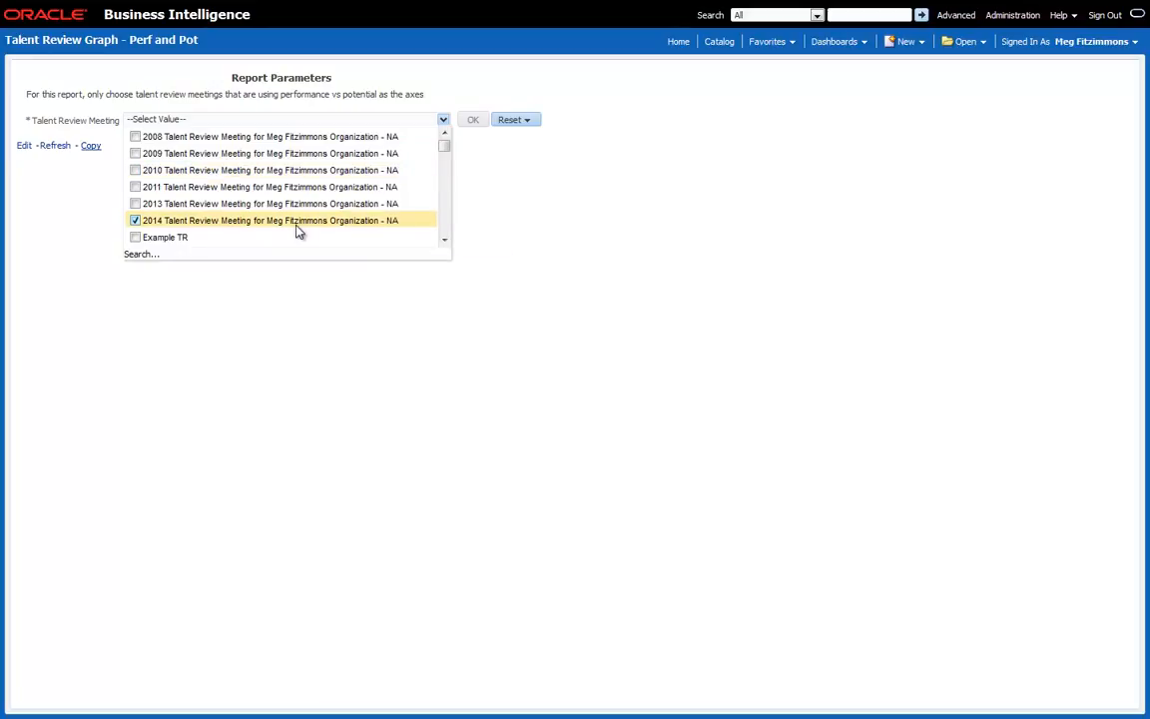
{"action": "left_click", "coordinate": [467, 211]}
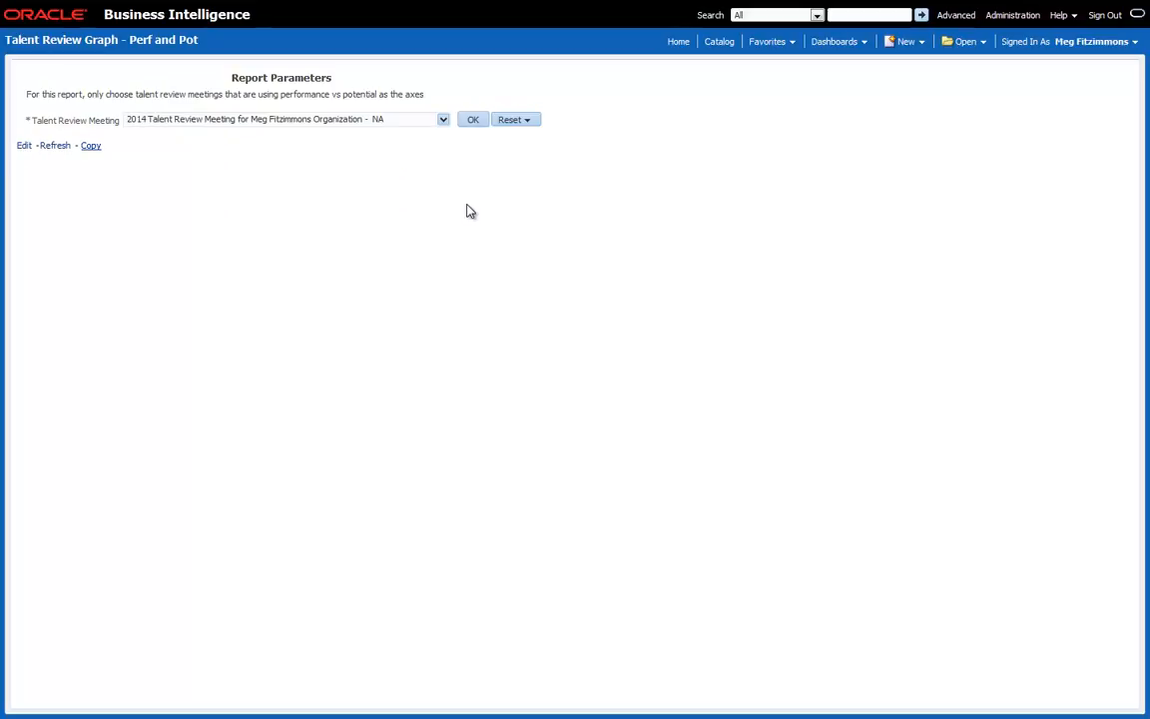
{"action": "left_click", "coordinate": [446, 122]}
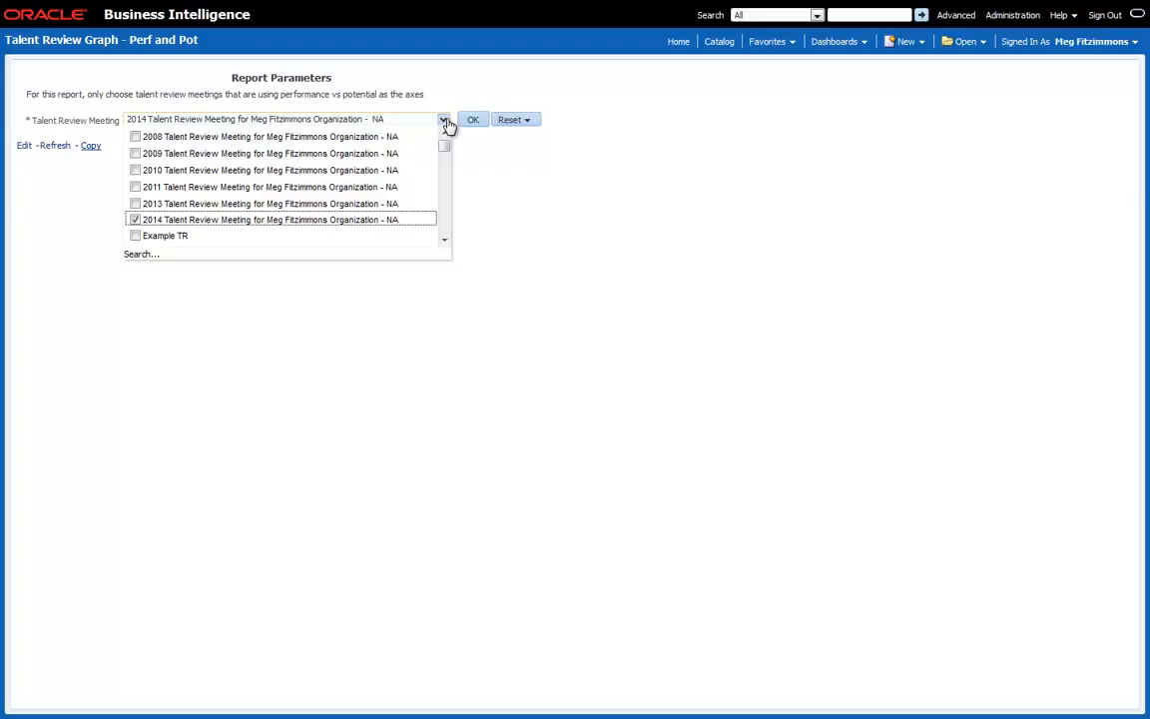
{"action": "left_click", "coordinate": [446, 122]}
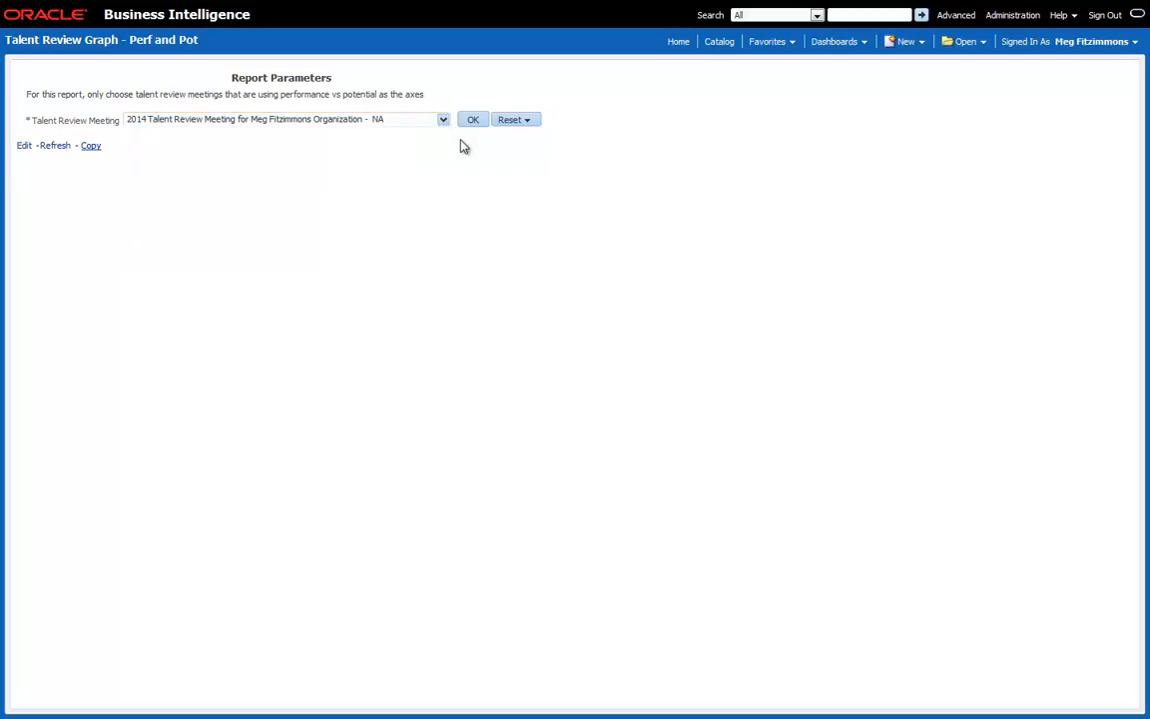
{"action": "left_click", "coordinate": [471, 119]}
{"action": "left_click", "coordinate": [475, 121]}
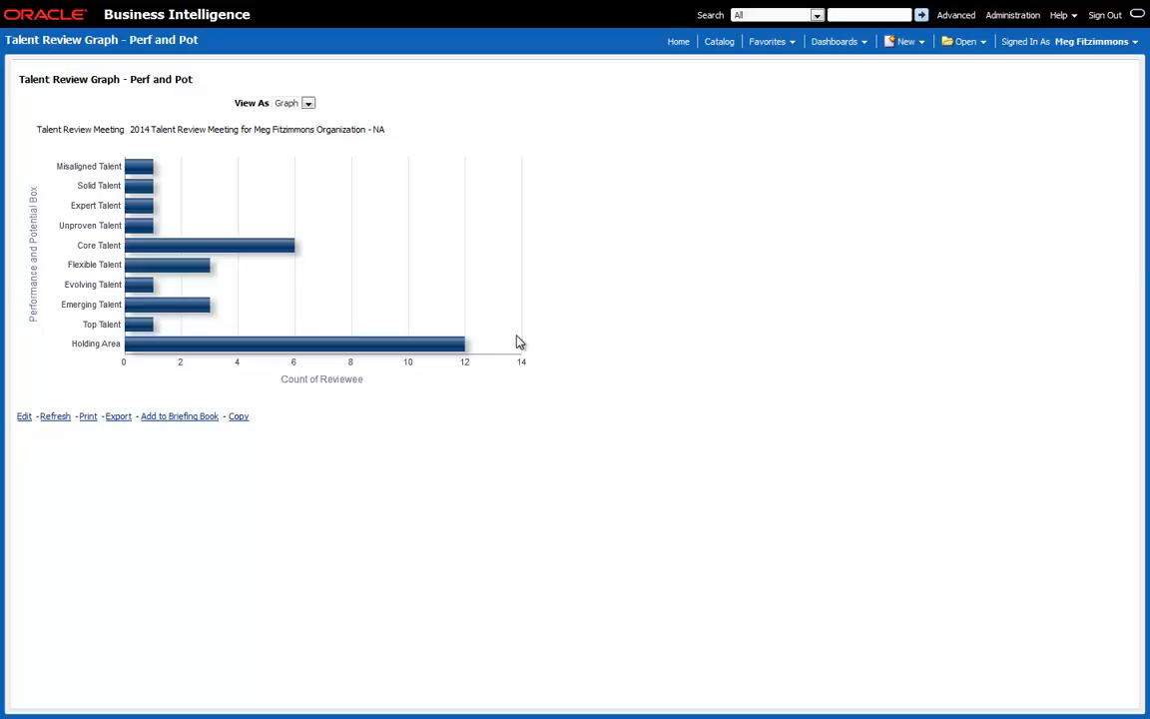
- View the report results as a table and return to the graph view
{"action": "left_click", "coordinate": [309, 102]}
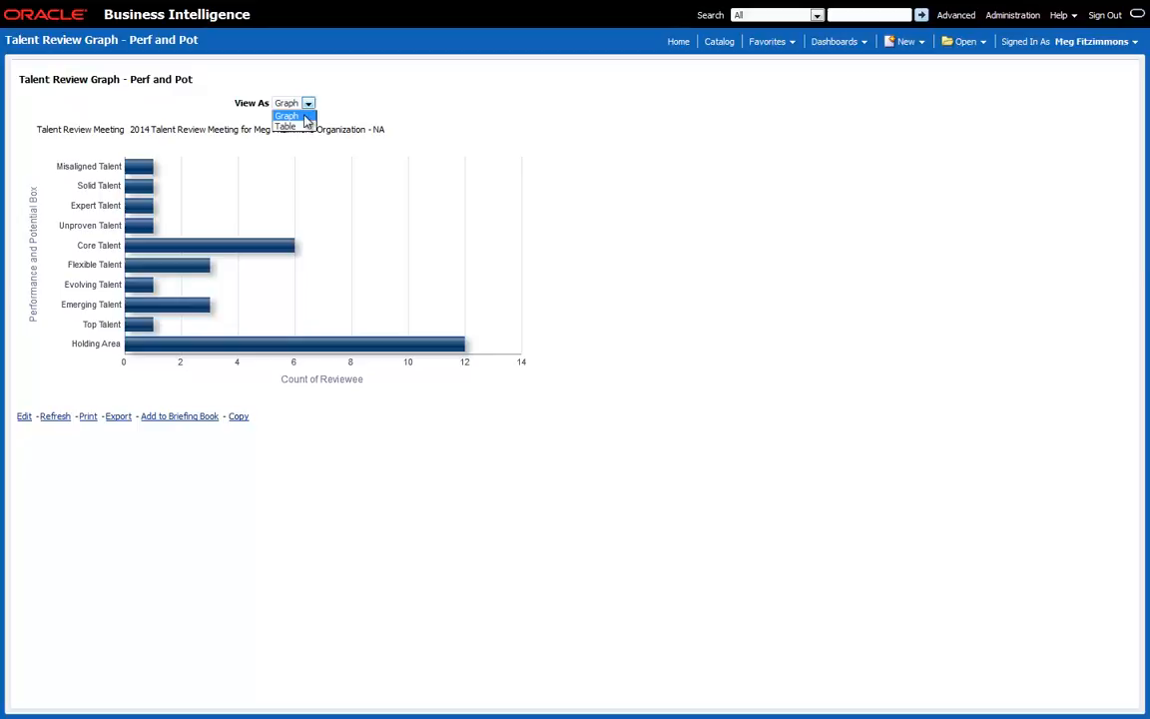
{"action": "left_click", "coordinate": [303, 125]}
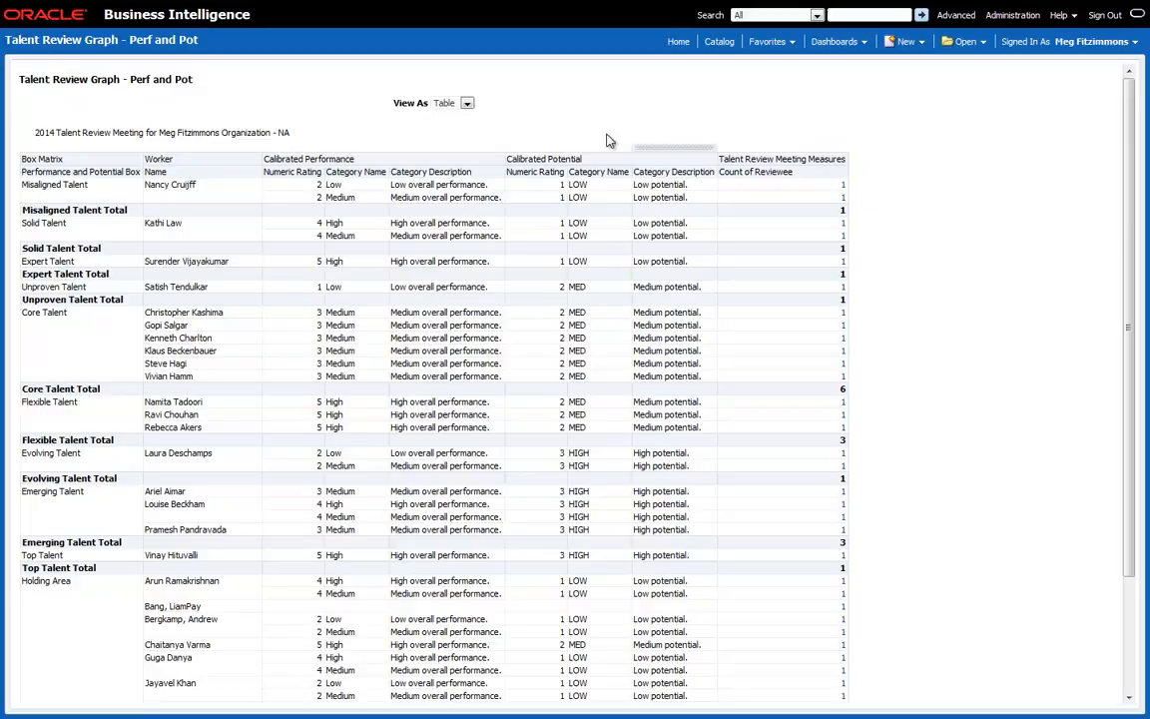
{"action": "left_click", "coordinate": [464, 104]}
{"action": "left_click", "coordinate": [457, 117]}
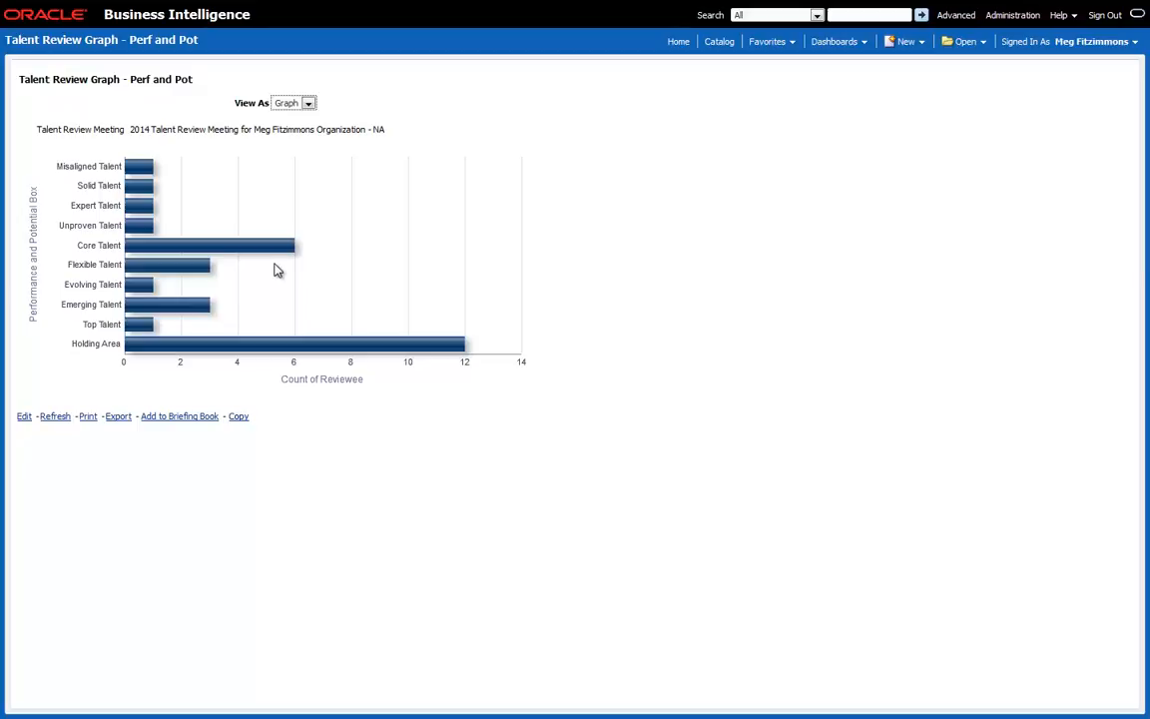
- Drill from the Core Talent bar into the list of employees in that box
{"action": "mouse_move", "coordinate": [273, 252]}
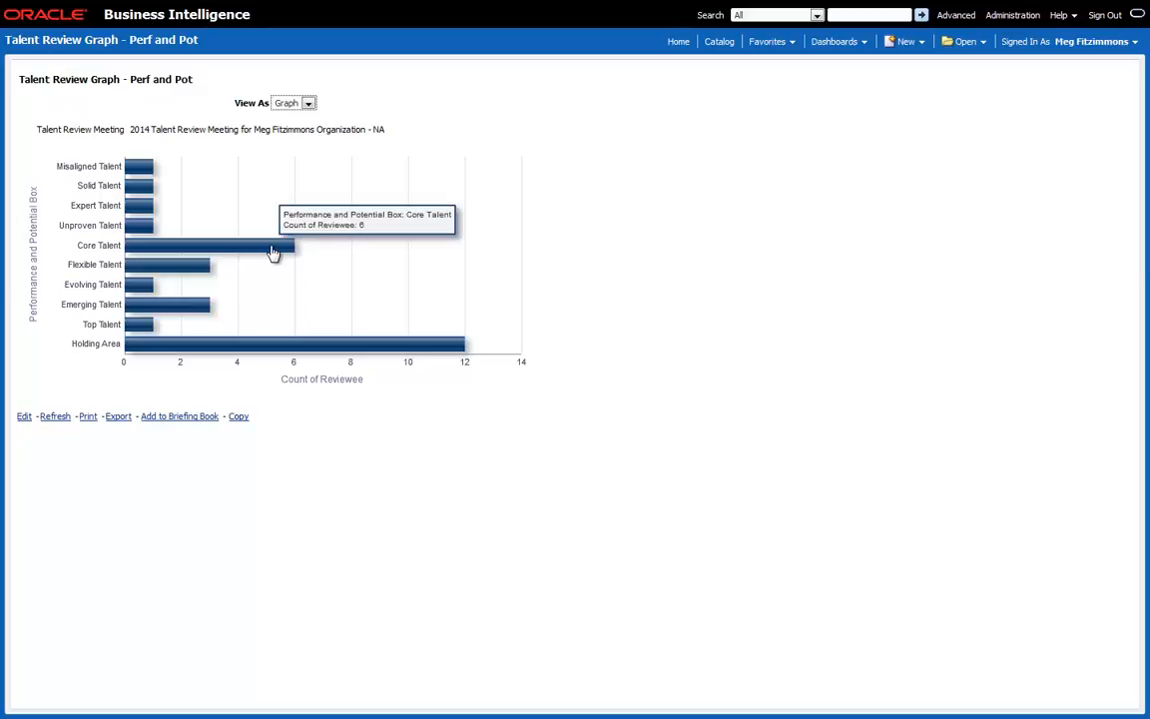
{"action": "left_click", "coordinate": [275, 252]}
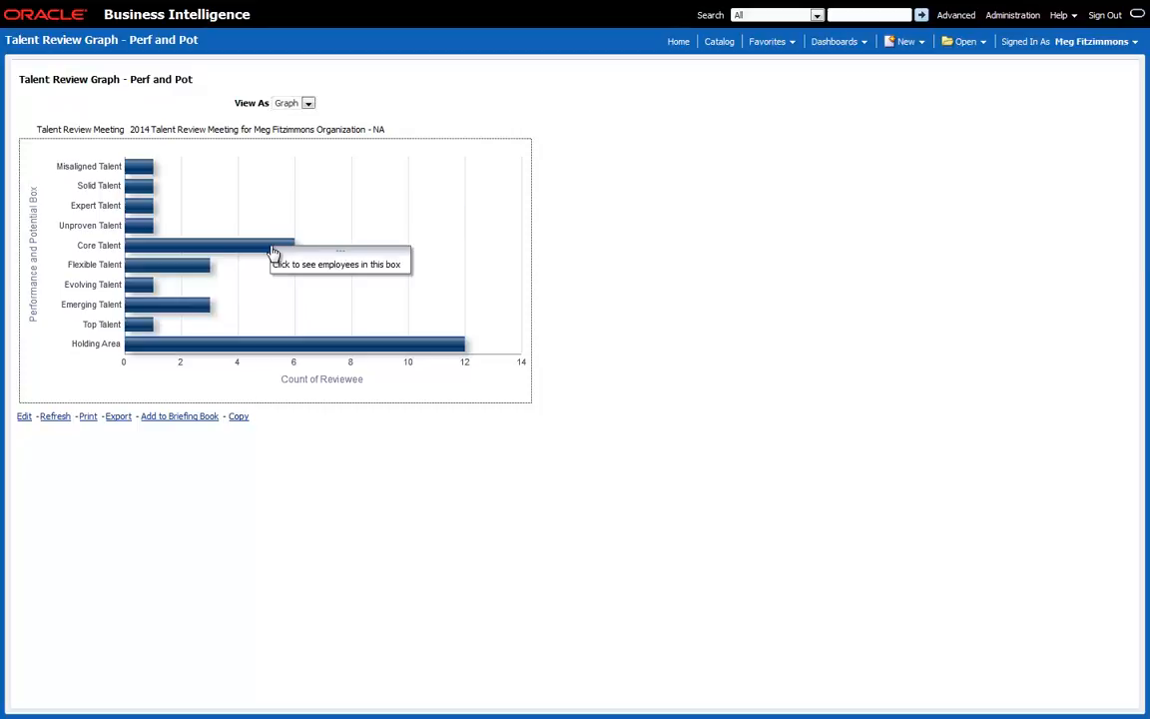
{"action": "left_click", "coordinate": [282, 267]}
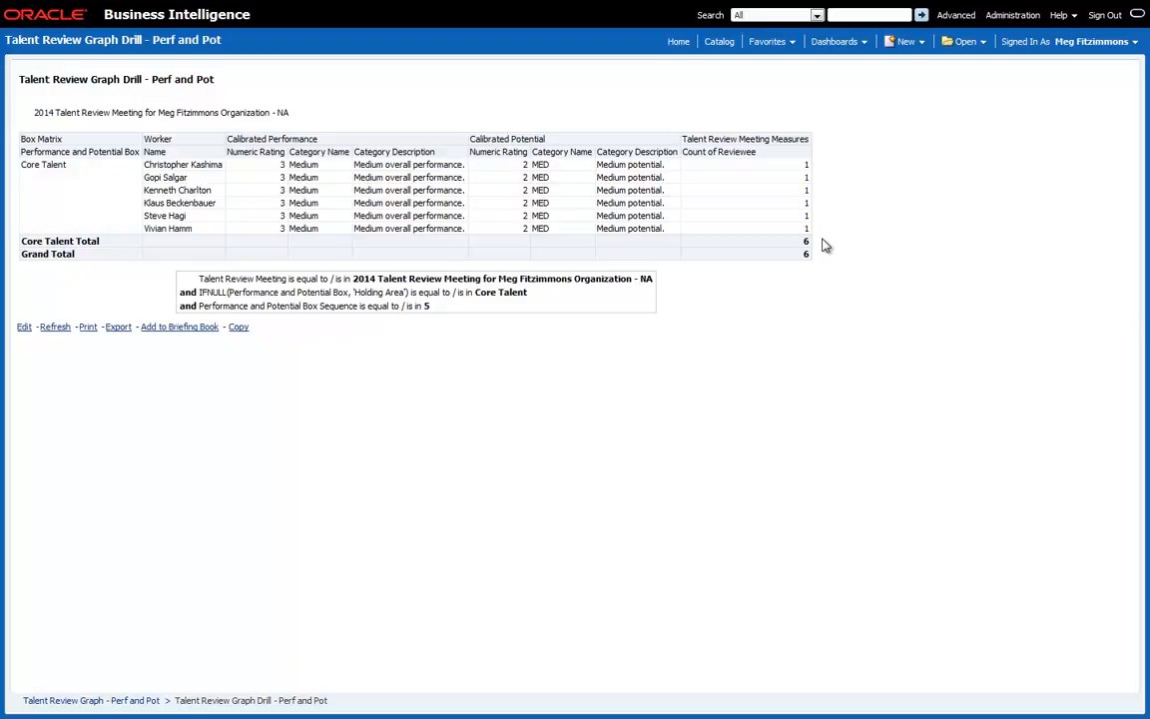
- Return to the catalog and open "Talent Review 9 box example - Perf and Pot" from the N Box Display Perf vs Pot folder for editing
{"action": "left_click", "coordinate": [720, 42]}
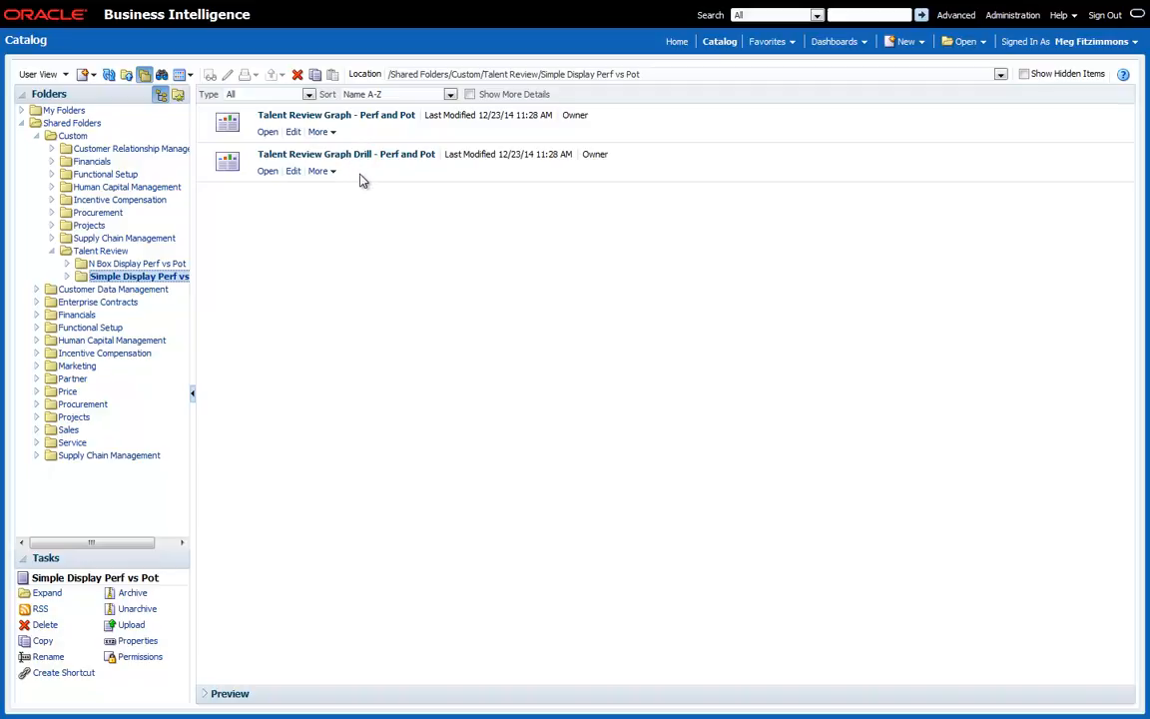
{"action": "left_click", "coordinate": [292, 133]}
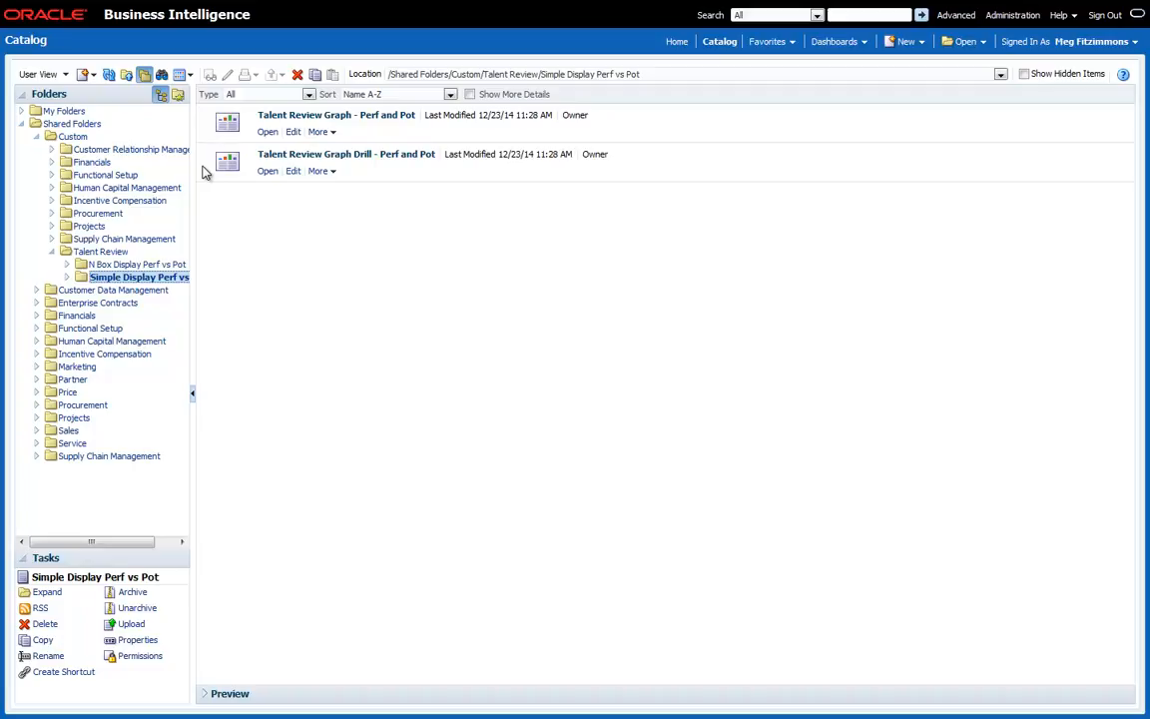
{"action": "left_click", "coordinate": [162, 266]}
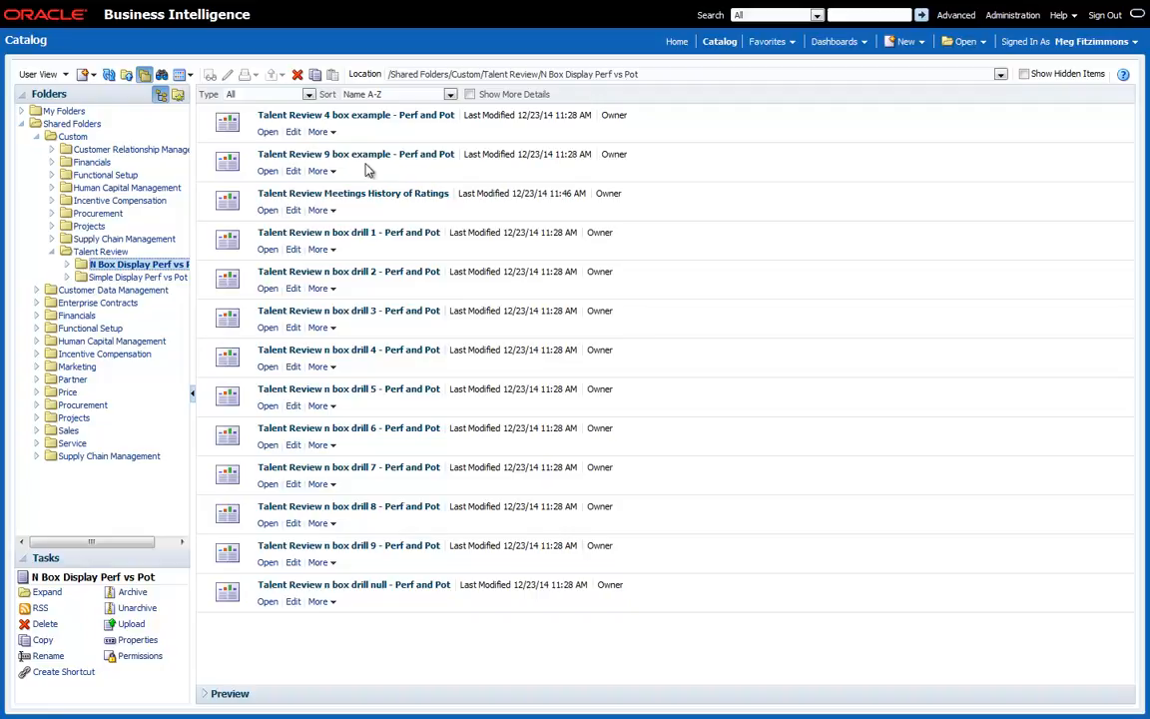
{"action": "left_click", "coordinate": [292, 172]}
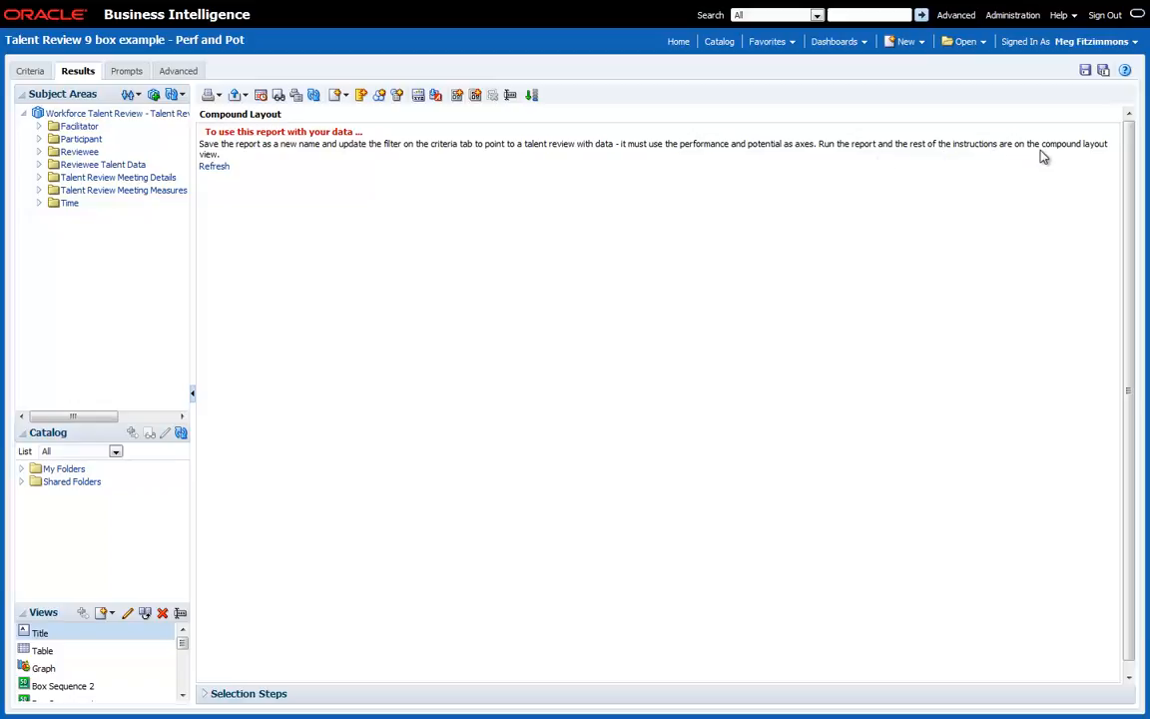
- Save a copy of the report in the same folder as "CG Talent Review 9 box example - Perf and Pot"
{"action": "left_click", "coordinate": [1104, 70]}
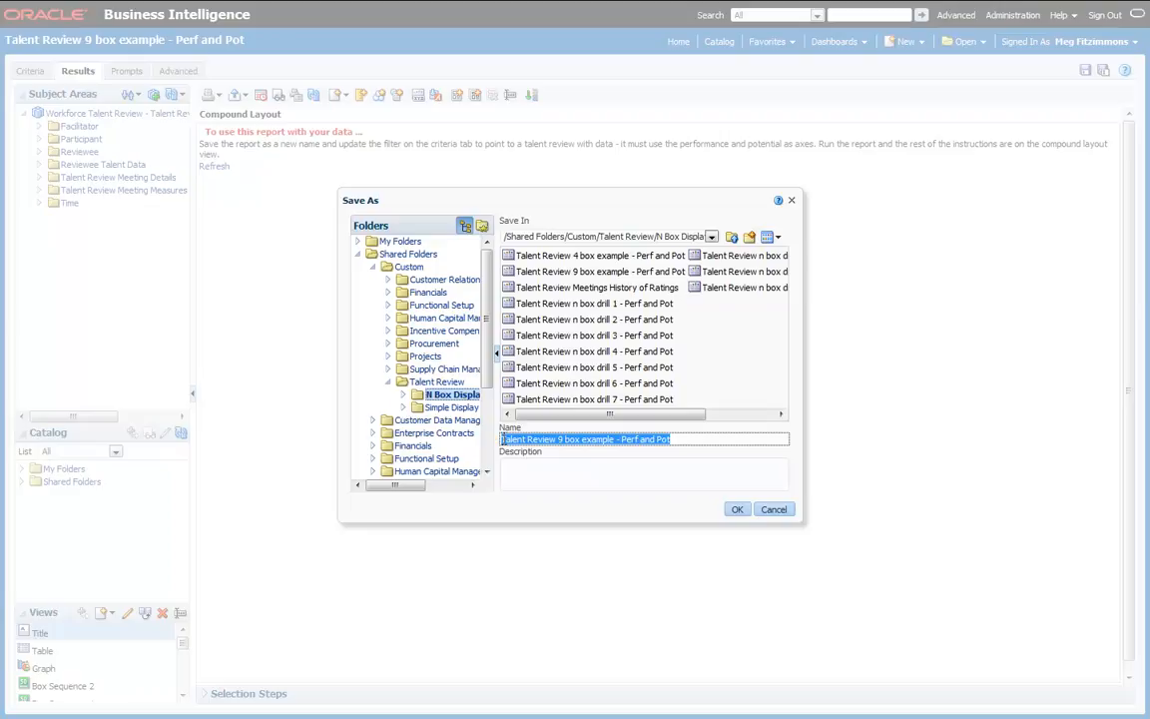
{"action": "left_click", "coordinate": [503, 440]}
{"action": "type", "text": "CG"}
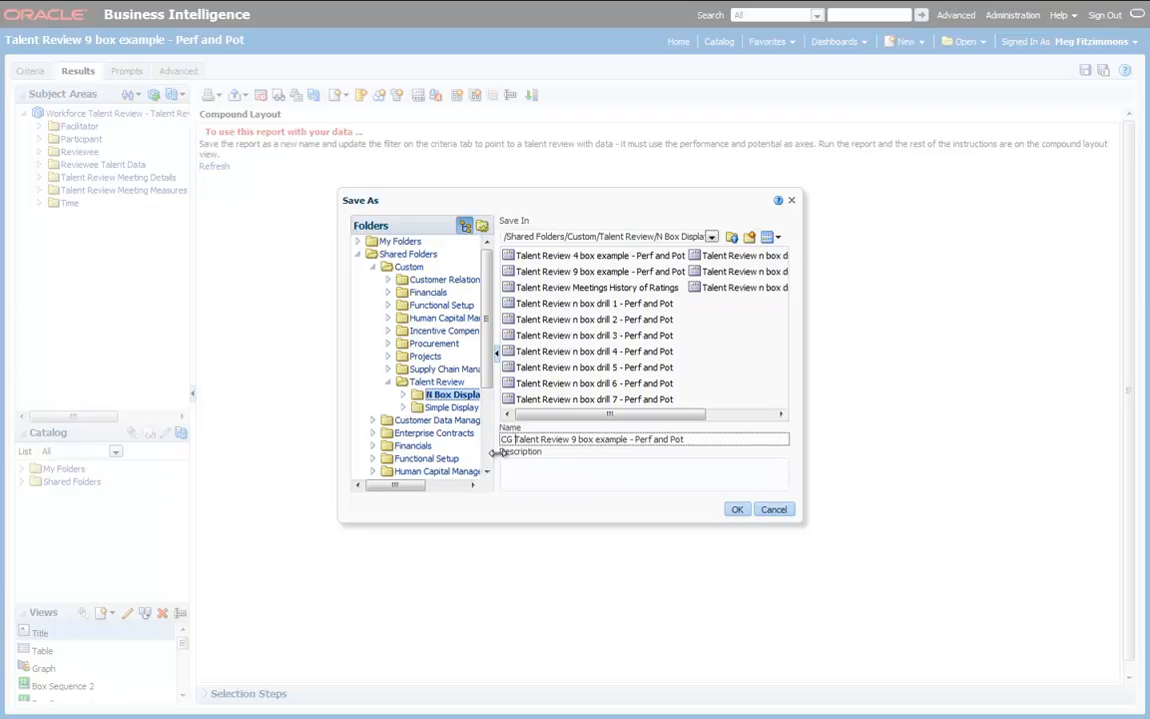
{"action": "left_click", "coordinate": [736, 510]}
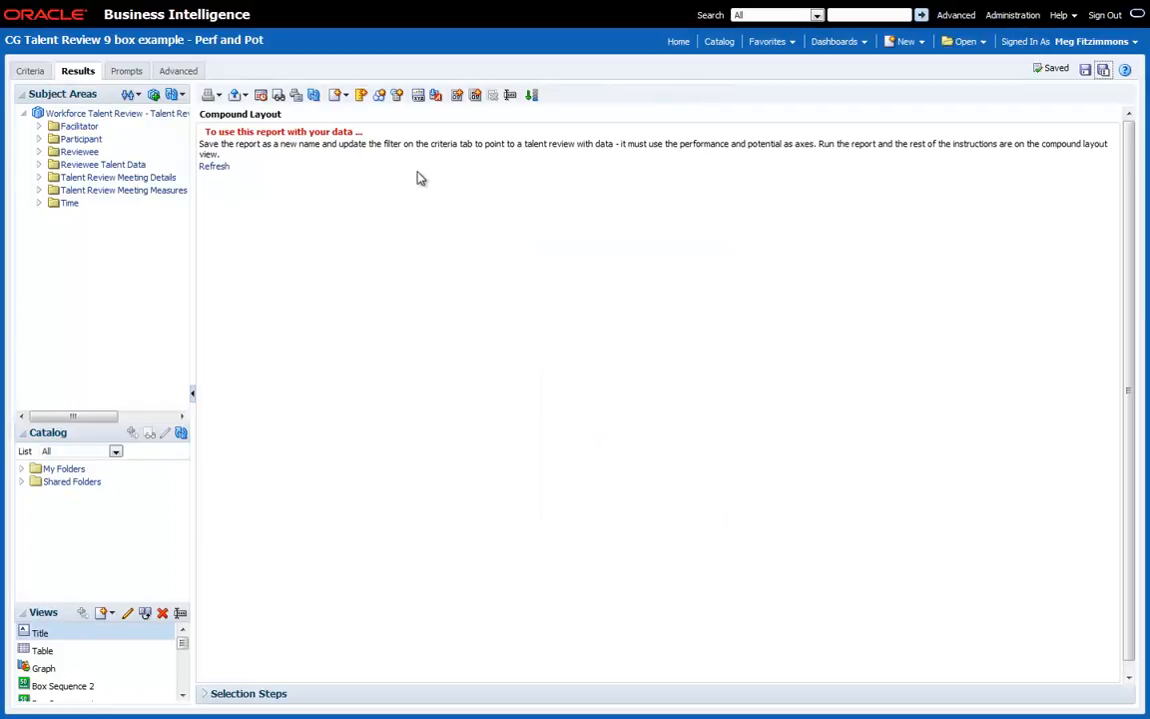
- Set the Talent Review Meeting filter to the 2014 NA organization meeting and display the report results
{"action": "left_click", "coordinate": [34, 74]}
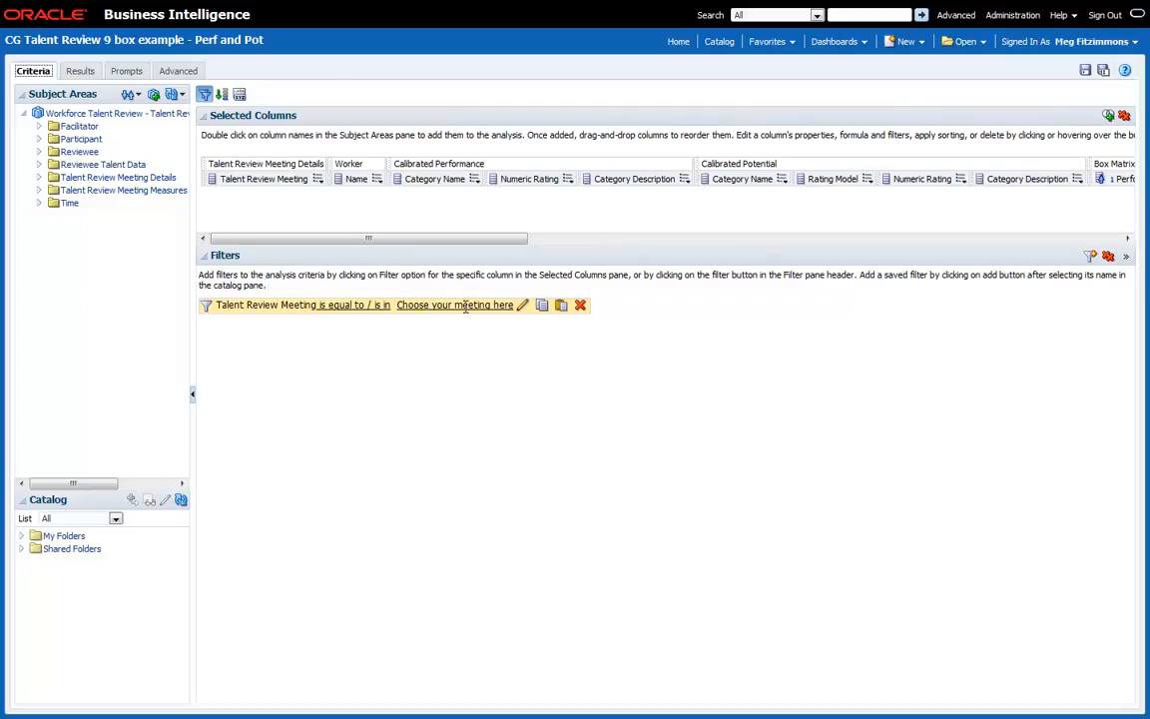
{"action": "left_click", "coordinate": [522, 304]}
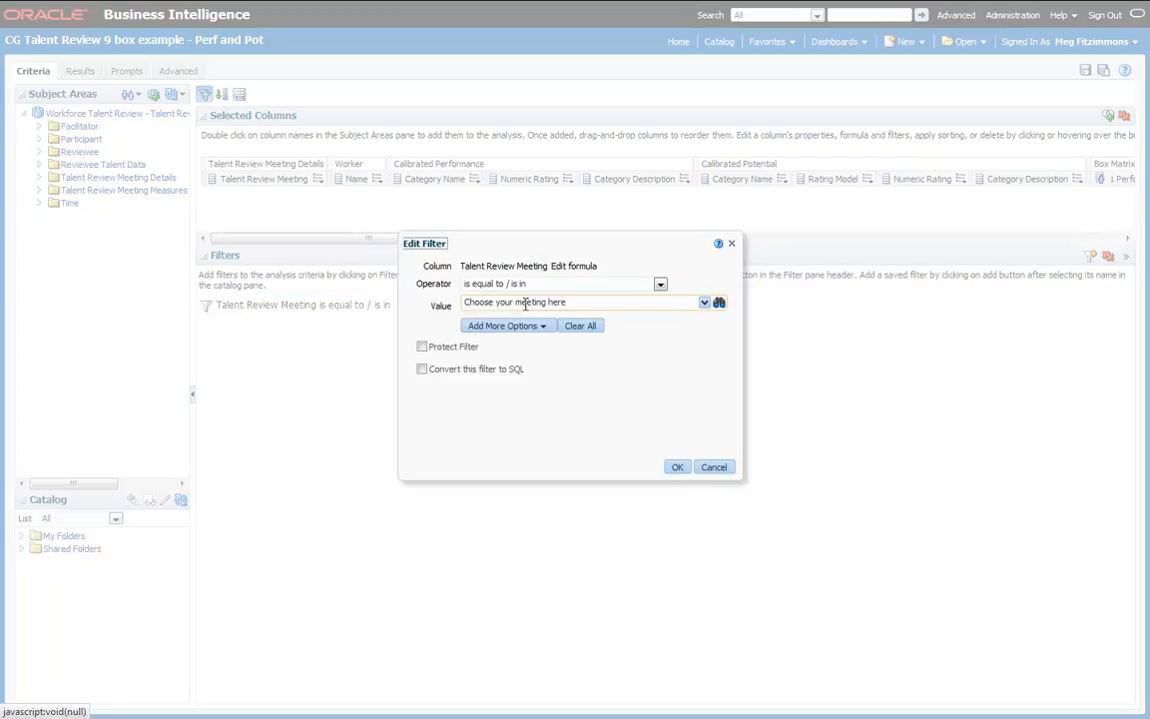
{"action": "left_click", "coordinate": [705, 305]}
{"action": "left_click", "coordinate": [475, 321]}
{"action": "scroll", "coordinate": [709, 340], "scroll_direction": "down", "scroll_amount": 3}
{"action": "left_click", "coordinate": [473, 361]}
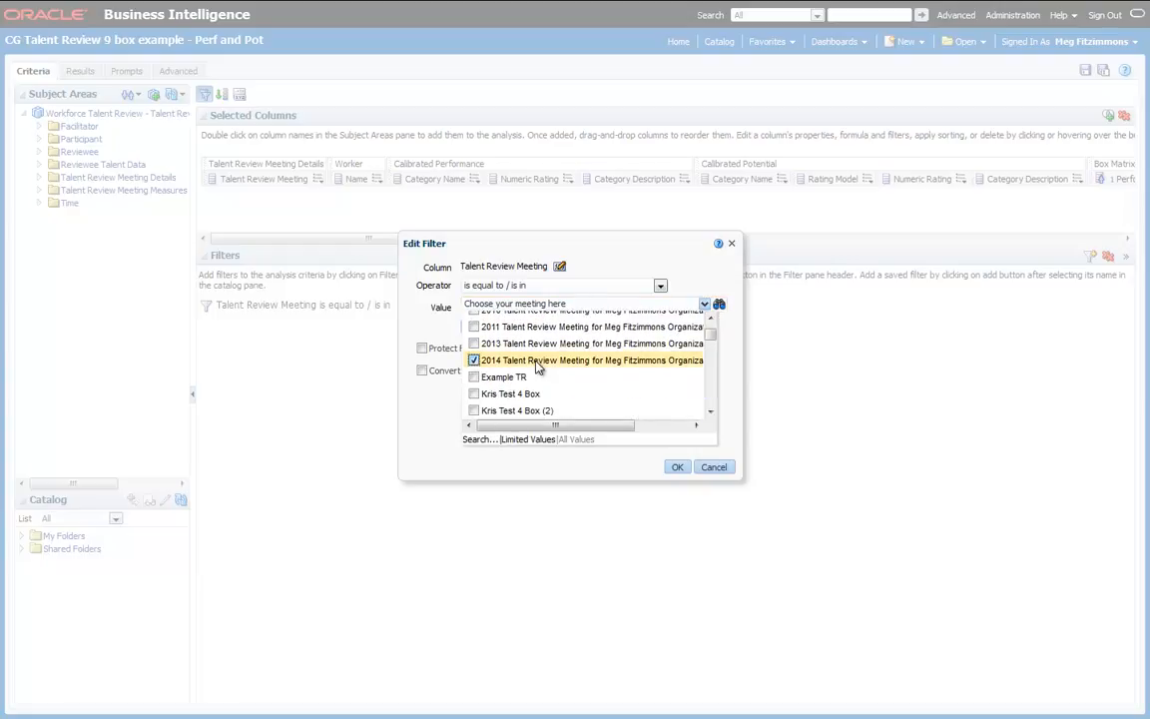
{"action": "left_click", "coordinate": [677, 466]}
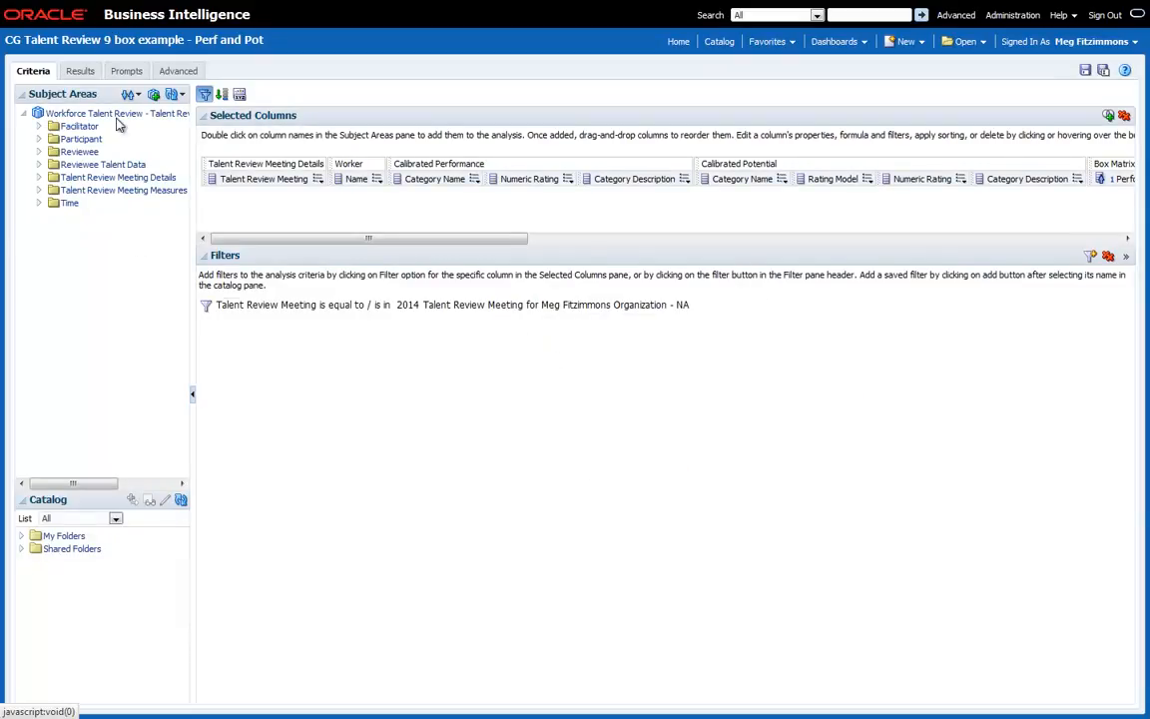
{"action": "left_click", "coordinate": [79, 71]}
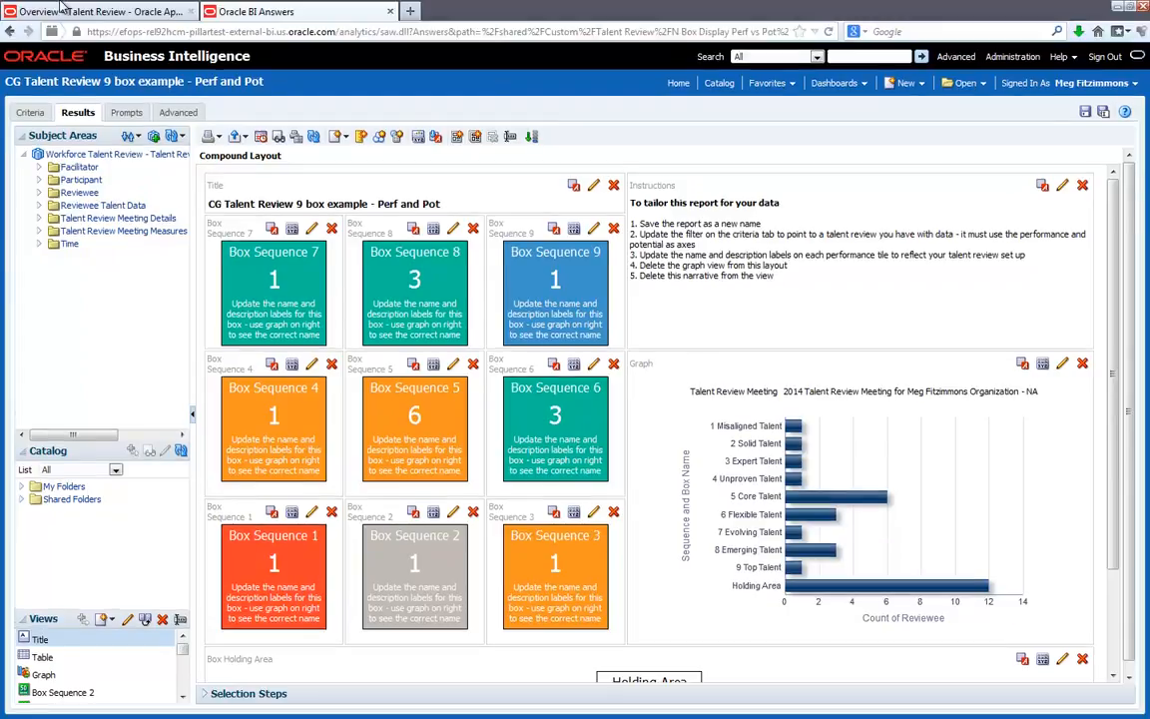
- Examine the 2014 meeting's nine-box matrix in the Talent Review application and return to the BI report
{"action": "left_click", "coordinate": [66, 12]}
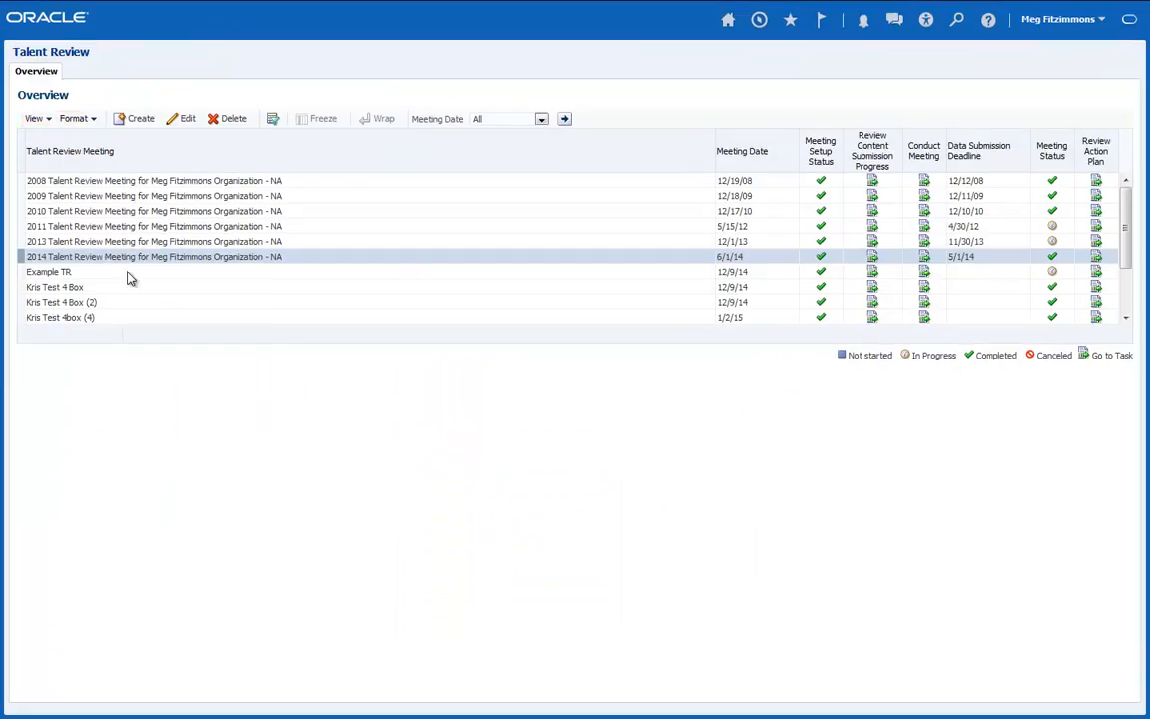
{"action": "left_click", "coordinate": [927, 259]}
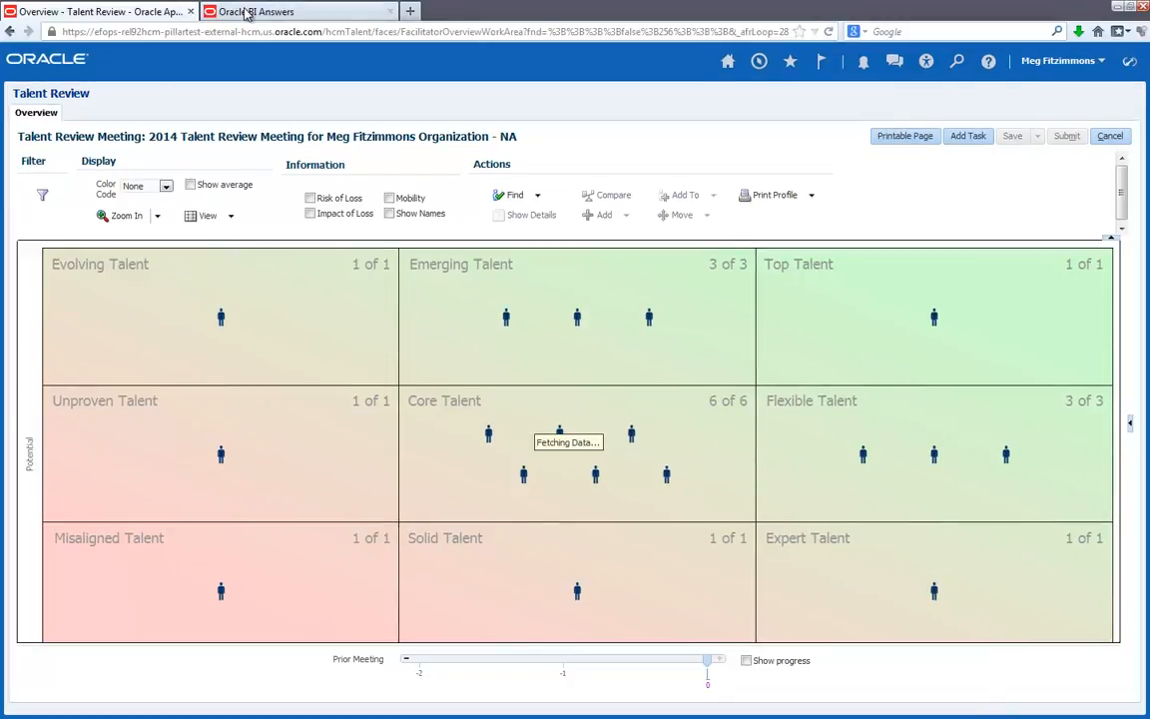
{"action": "left_click", "coordinate": [244, 12]}
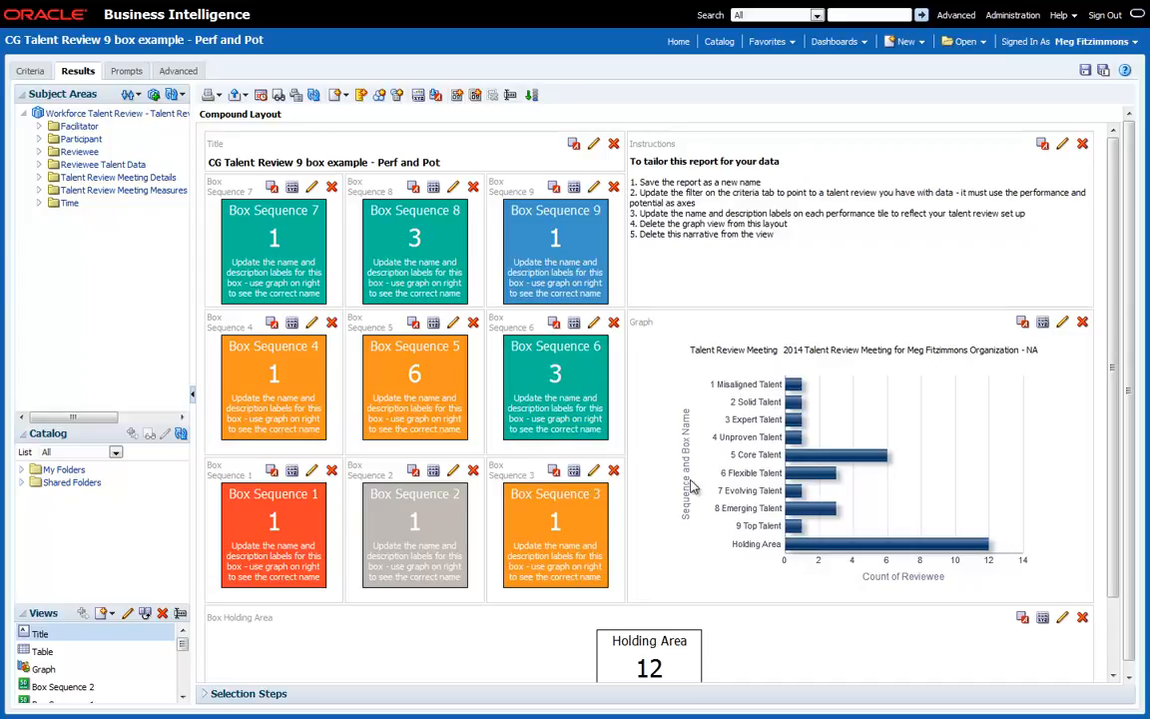
- Open the Box Sequence 1 tile for editing and replace its measure name with the custom name "Misaligned Talent"
{"action": "left_click", "coordinate": [311, 473]}
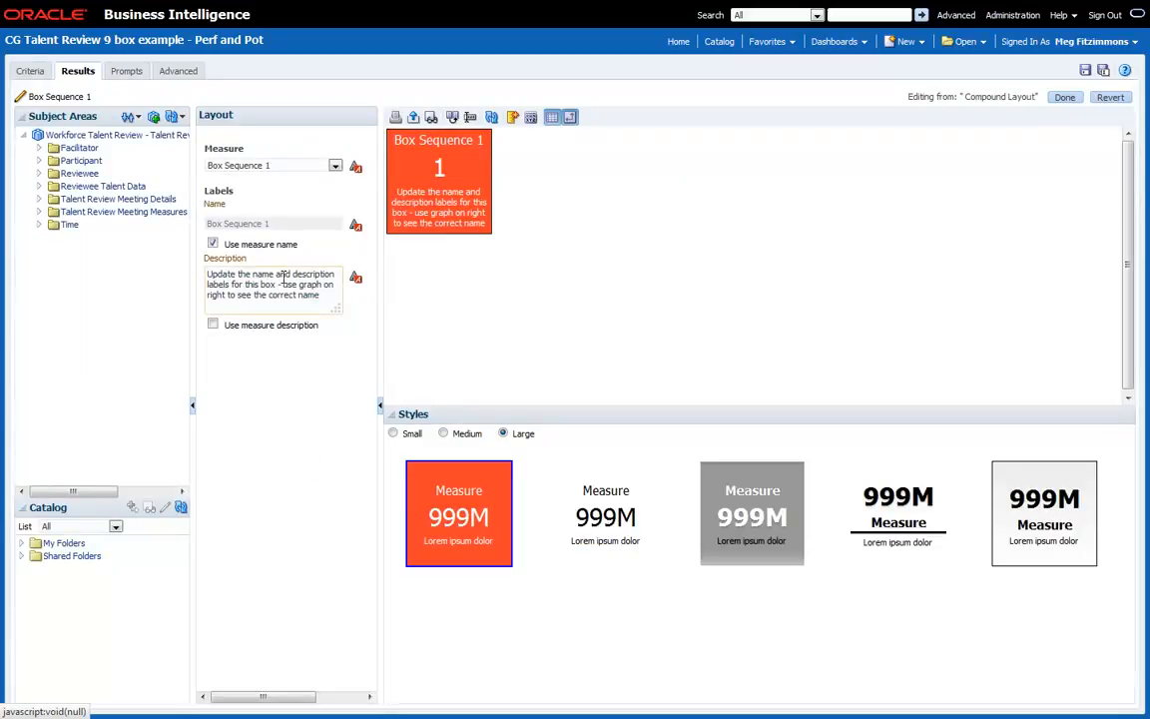
{"action": "left_click", "coordinate": [213, 244]}
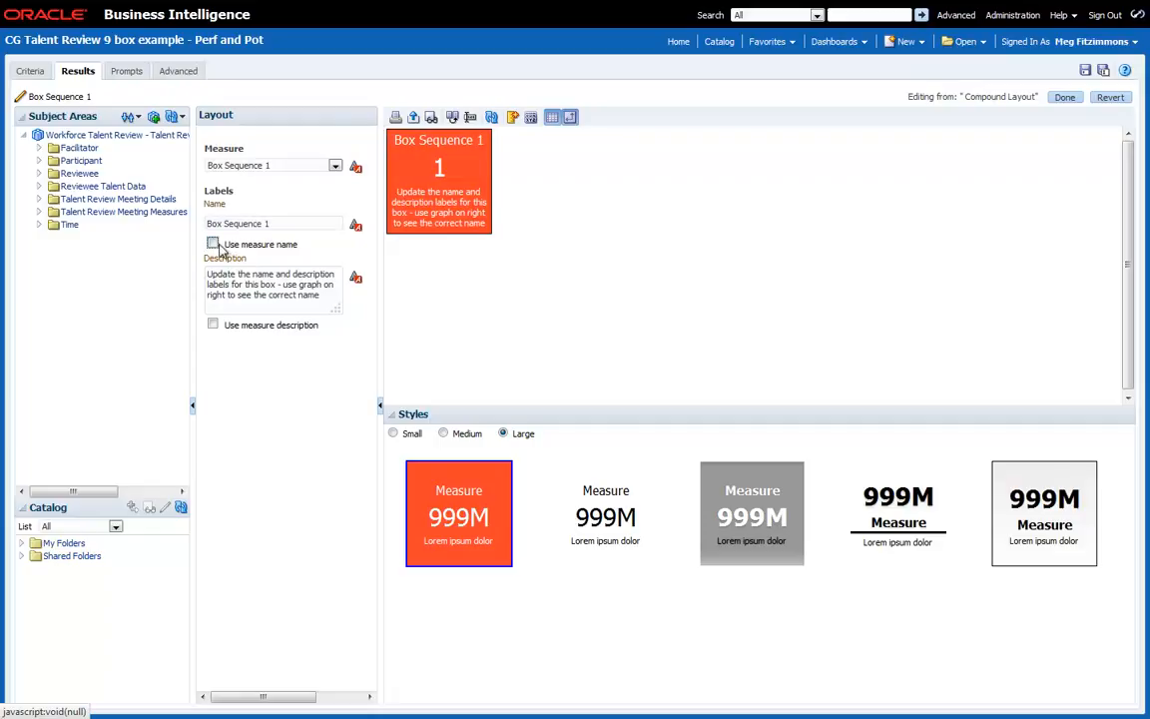
{"action": "left_click", "coordinate": [289, 224]}
{"action": "left_click_drag", "start_coordinate": [289, 224], "coordinate": [173, 224]}
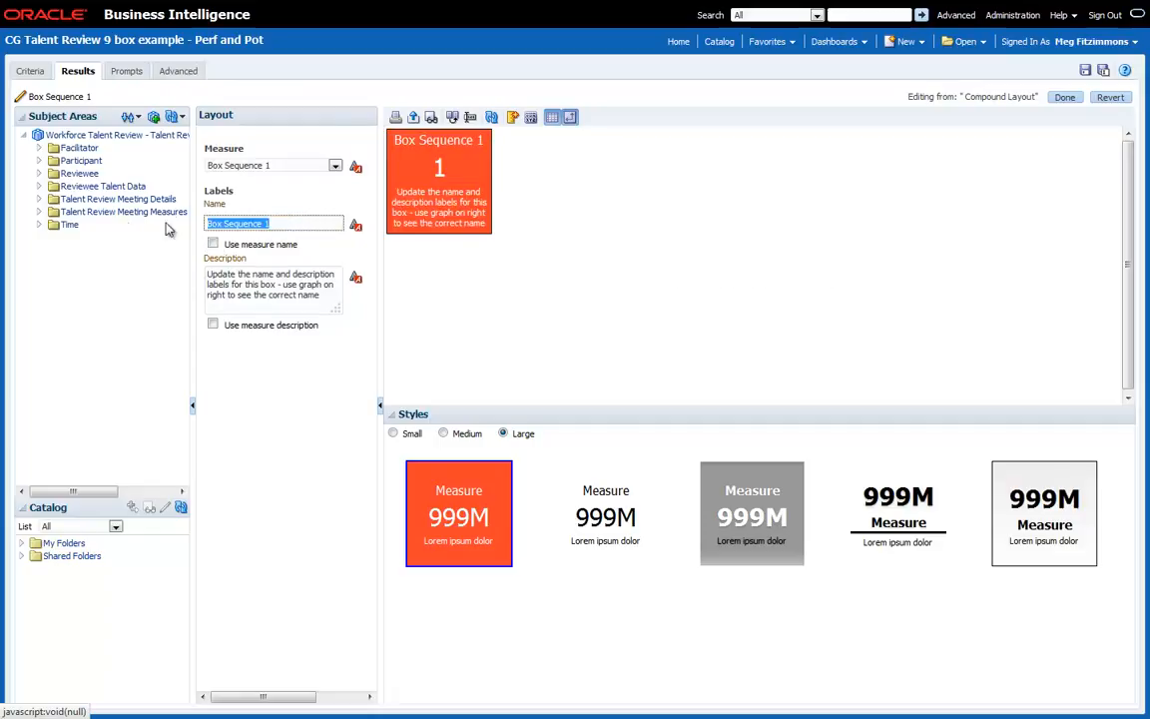
{"action": "type", "text": "Misalign"}
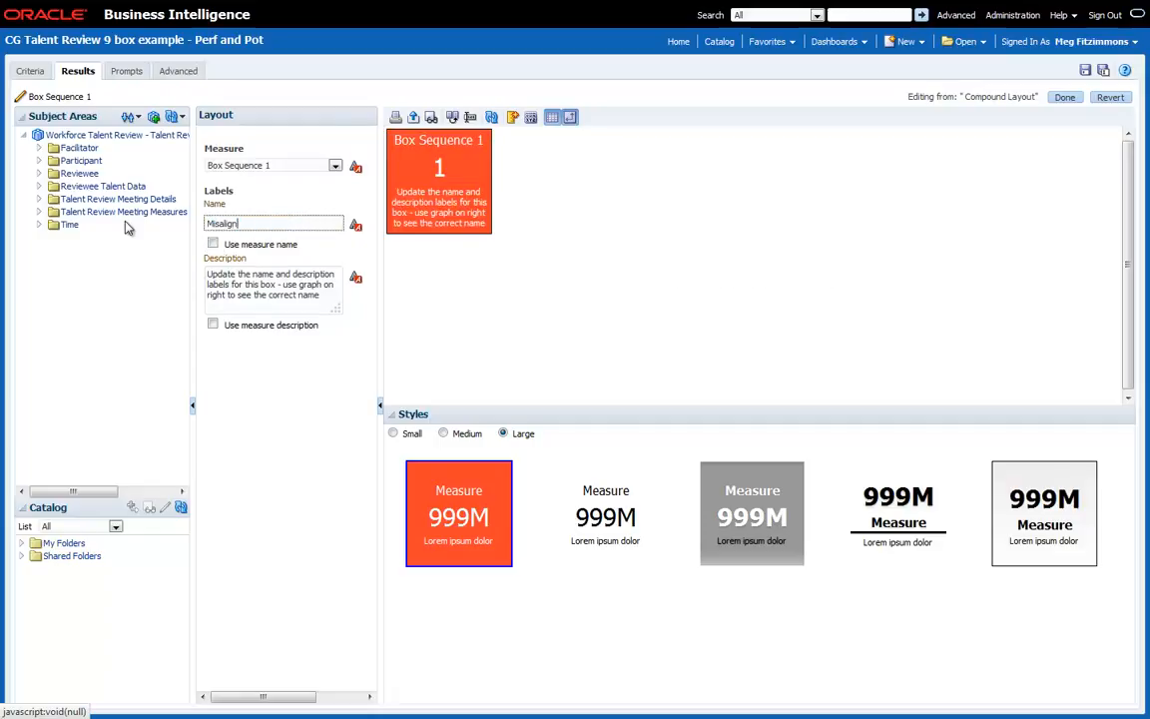
{"action": "type", "text": "ed Talent"}
- Replace the Box Sequence 1 tile's description with "Misalligned Talent" and finish editing the tile
{"action": "left_click_drag", "start_coordinate": [291, 288], "coordinate": [190, 265]}
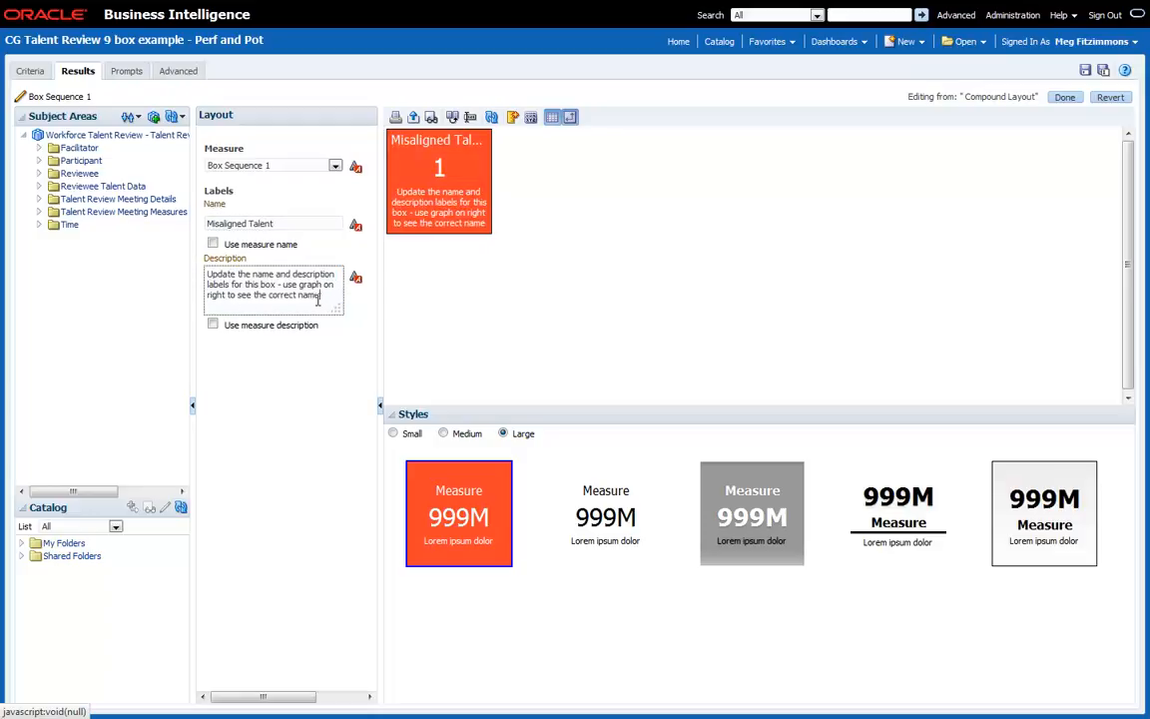
{"action": "left_click_drag", "start_coordinate": [321, 293], "coordinate": [190, 256]}
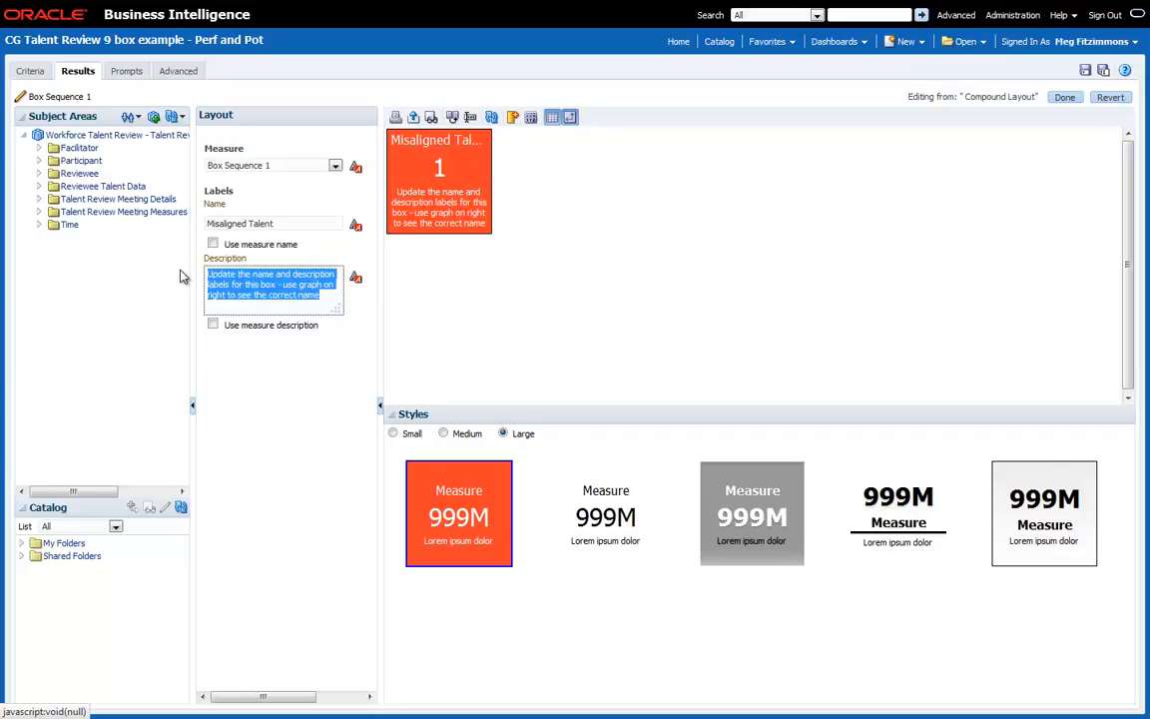
{"action": "type", "text": "Misalligned Talent"}
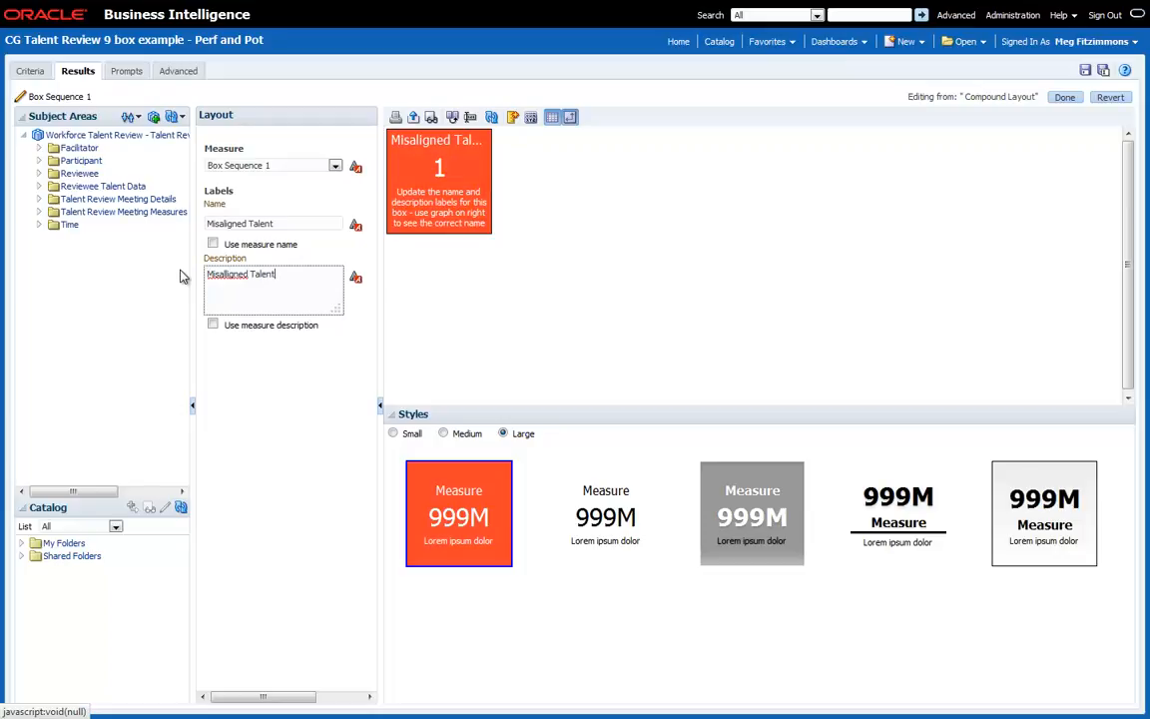
{"action": "left_click", "coordinate": [437, 276]}
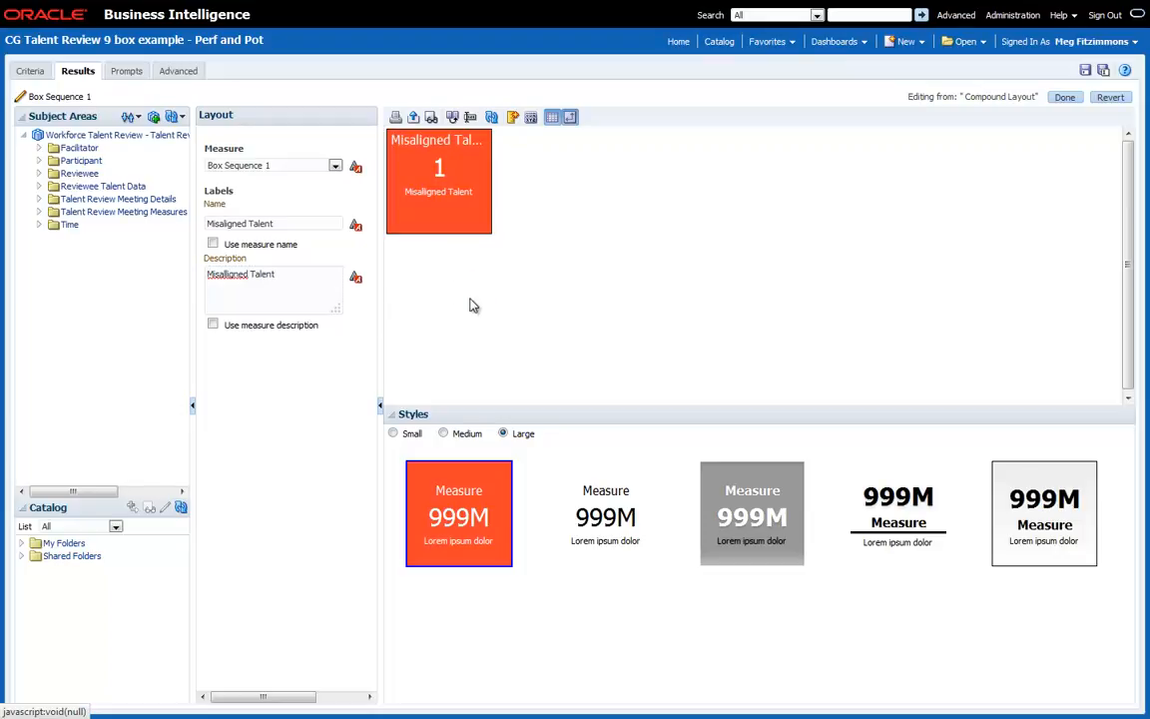
{"action": "left_click", "coordinate": [1065, 98]}
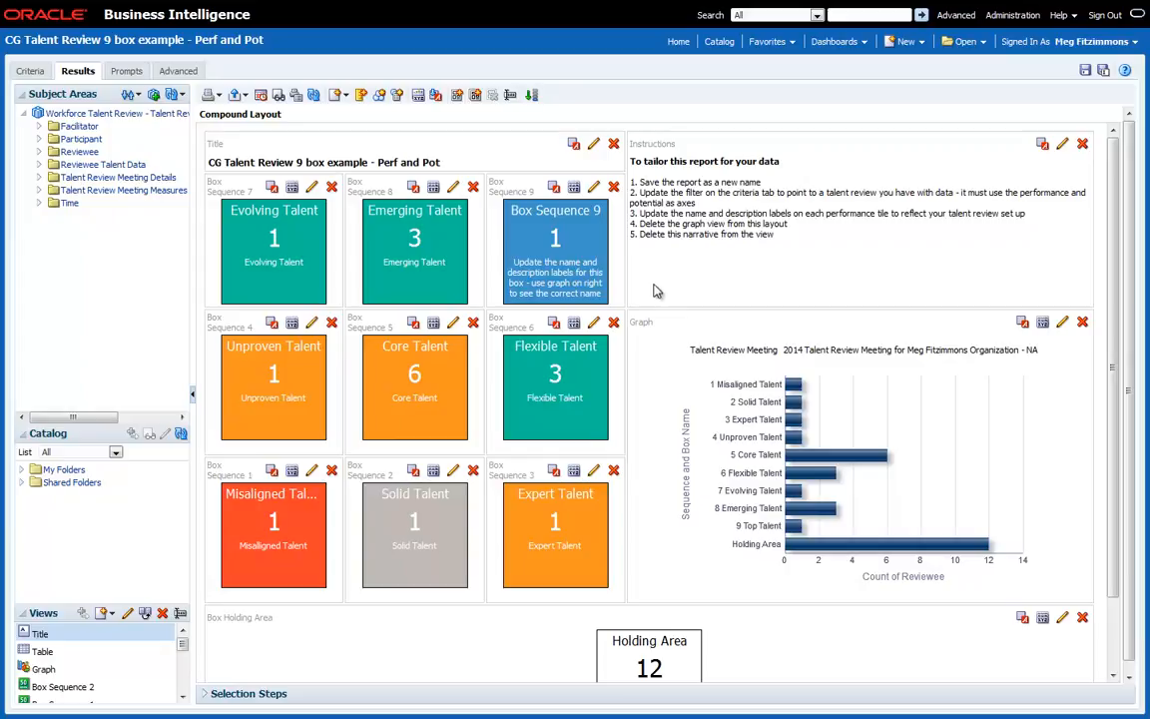
- Set both the name and description labels of the Box Sequence 9 tile to "Top Talent"
{"action": "left_click", "coordinate": [593, 189]}
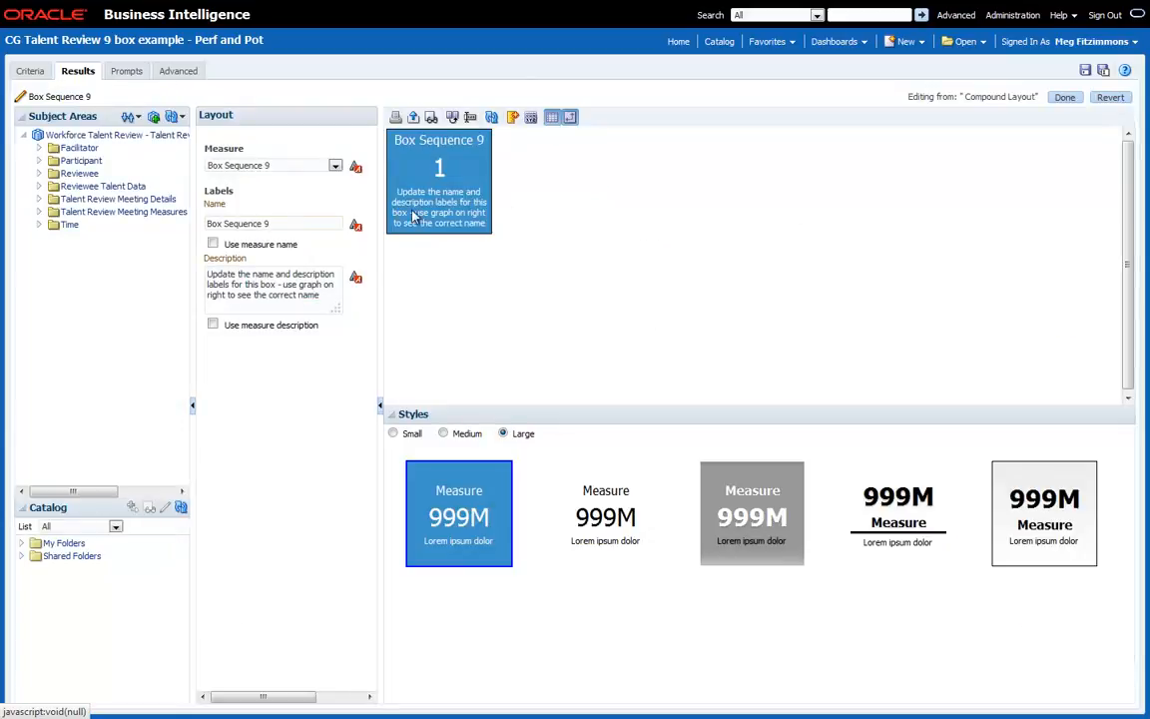
{"action": "left_click", "coordinate": [277, 223]}
{"action": "left_click_drag", "start_coordinate": [276, 224], "coordinate": [3, 223]}
{"action": "type", "text": "Top Talent"}
{"action": "key", "text": "ctrl+a"}
{"action": "key", "text": "ctrl+c"}
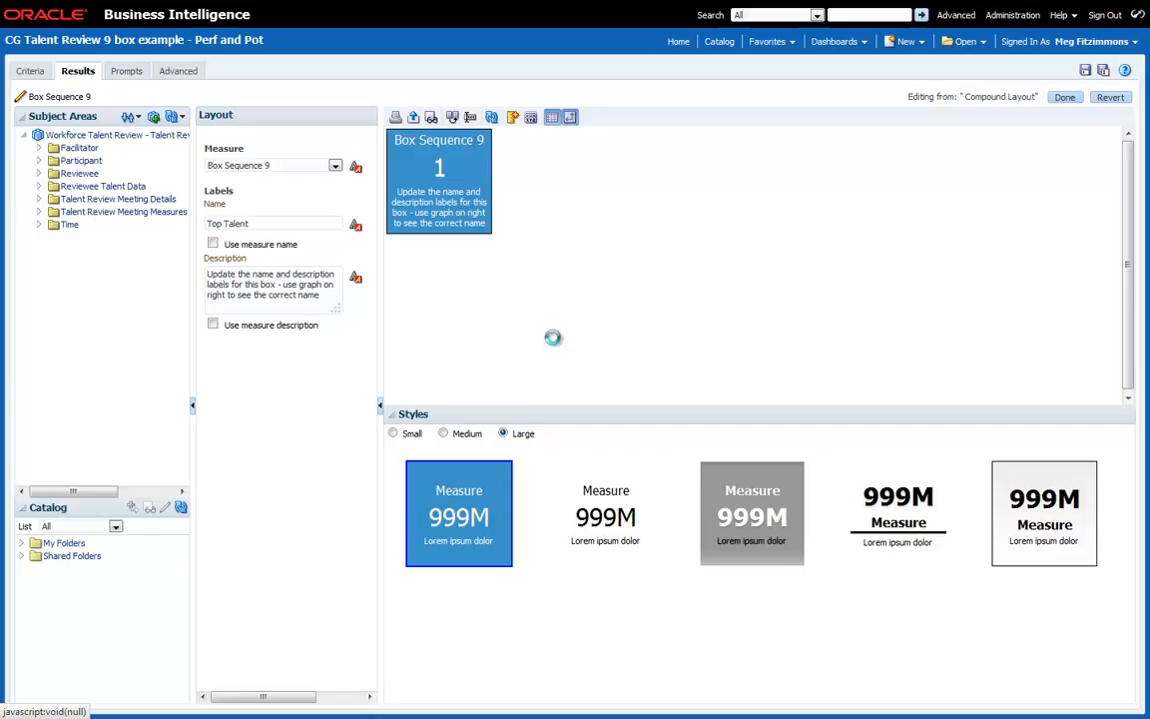
{"action": "left_click", "coordinate": [327, 298]}
{"action": "left_click_drag", "start_coordinate": [325, 296], "coordinate": [167, 238]}
{"action": "key", "text": "ctrl+v"}
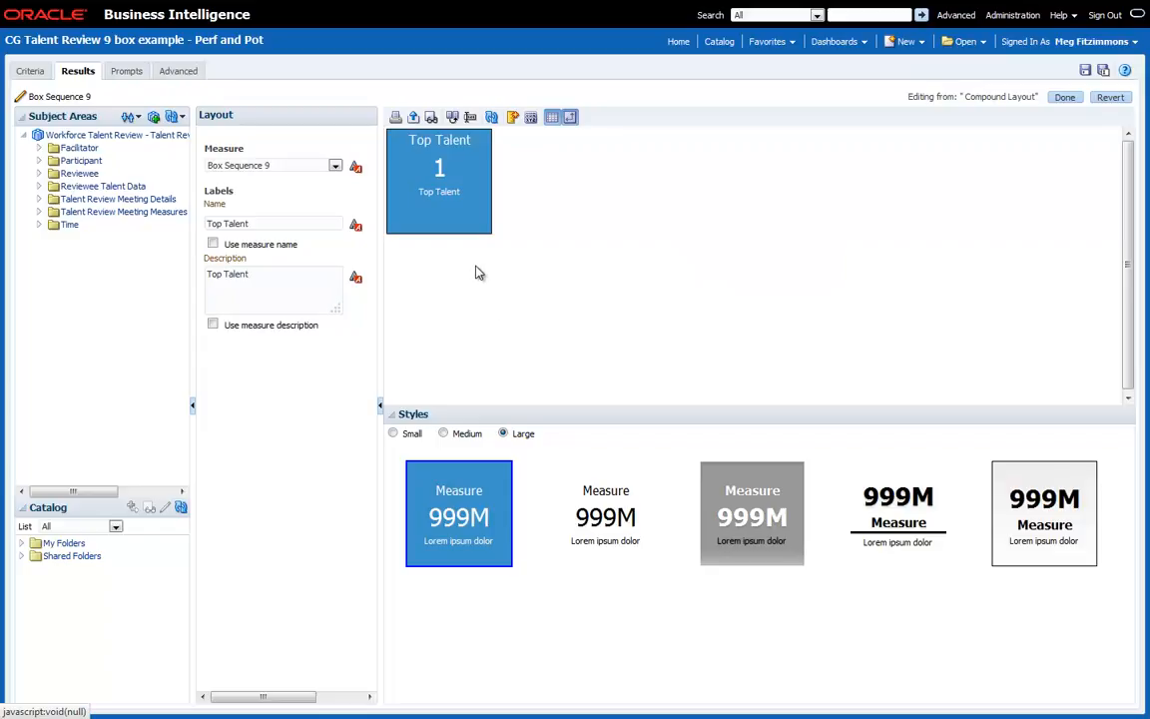
- Review the Top Talent tile's size and color properties, accept them, and return to the compound layout
{"action": "left_click", "coordinate": [531, 119]}
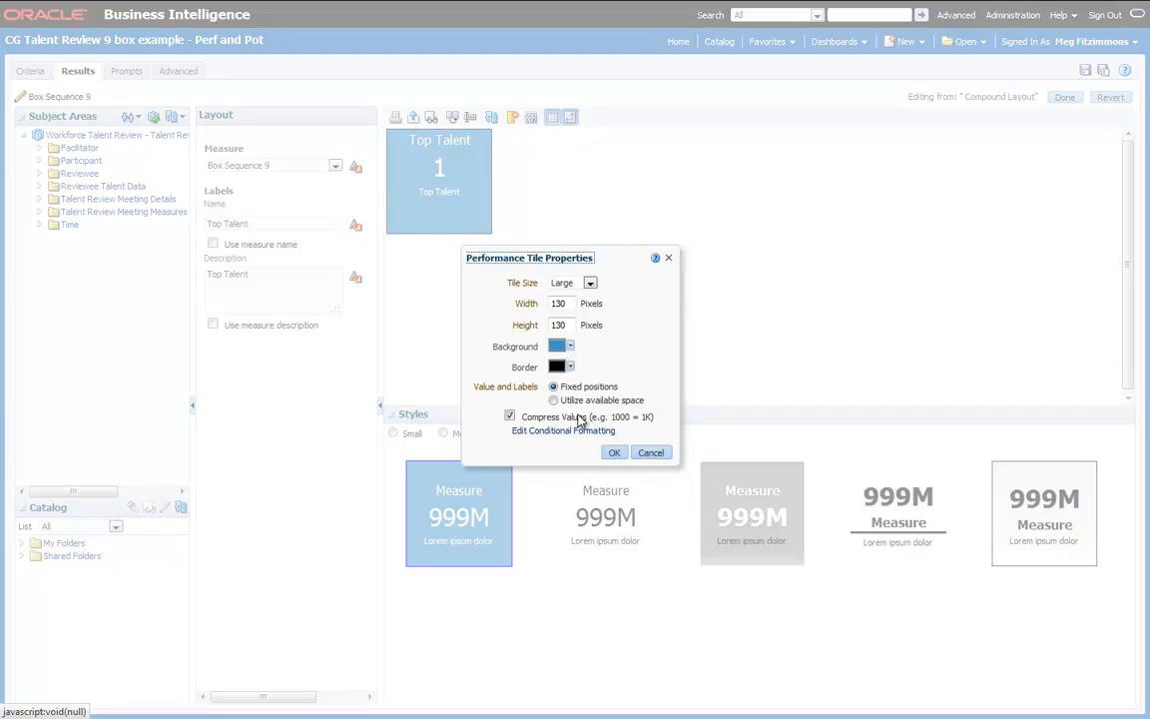
{"action": "left_click", "coordinate": [615, 453]}
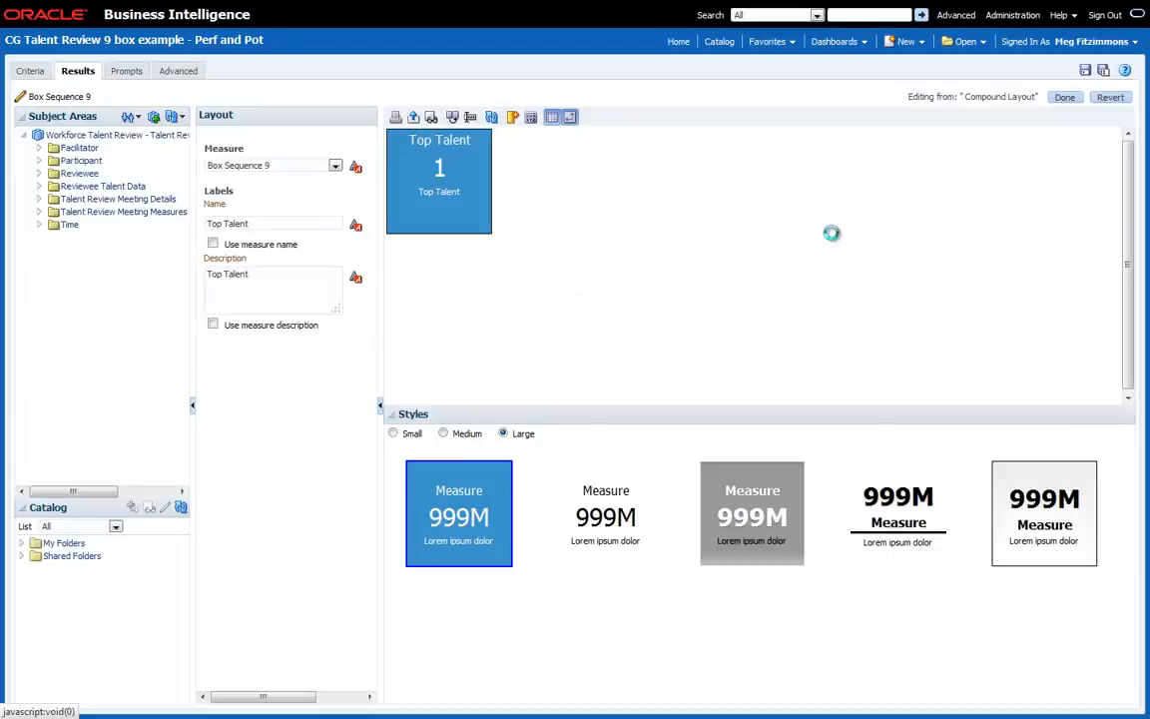
{"action": "left_click", "coordinate": [1064, 97]}
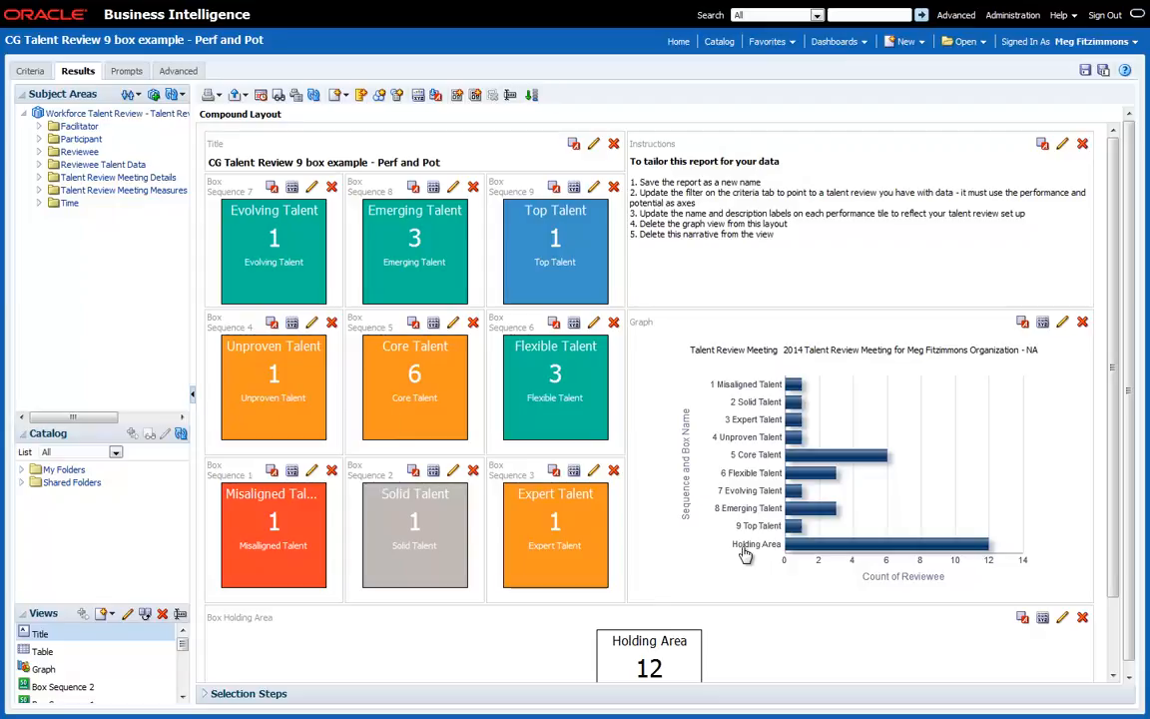
- Delete the graph and Instructions views from the compound layout and save the report
{"action": "left_click", "coordinate": [1084, 324]}
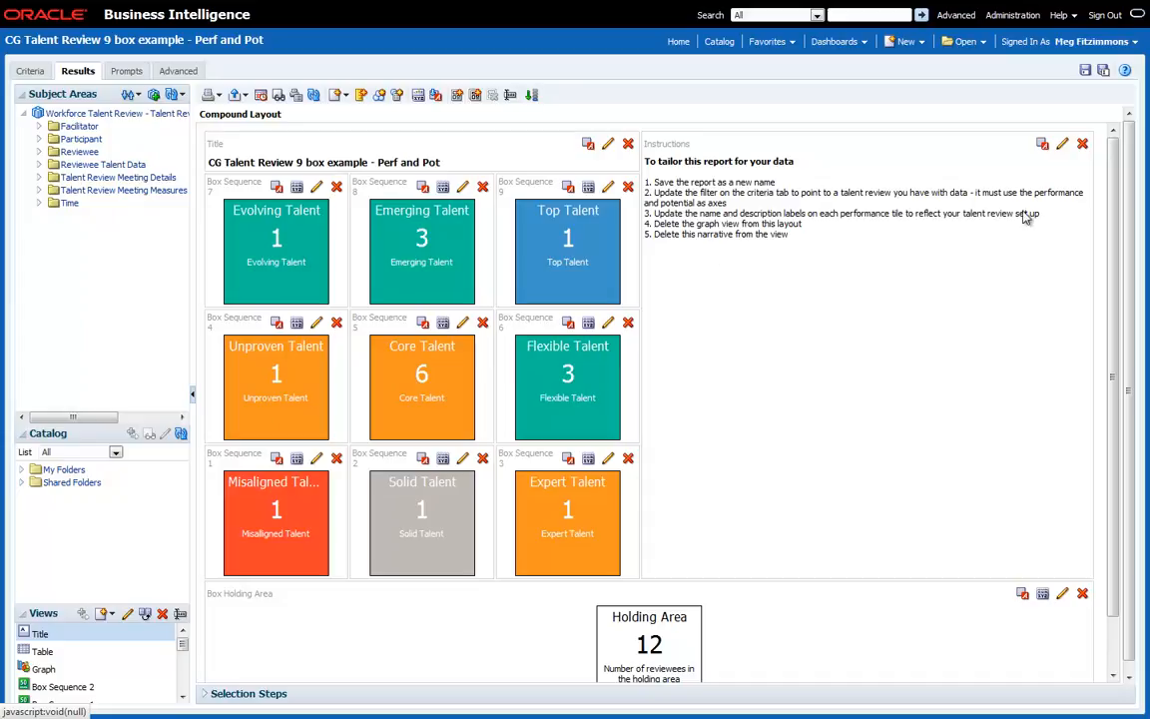
{"action": "left_click", "coordinate": [1082, 144]}
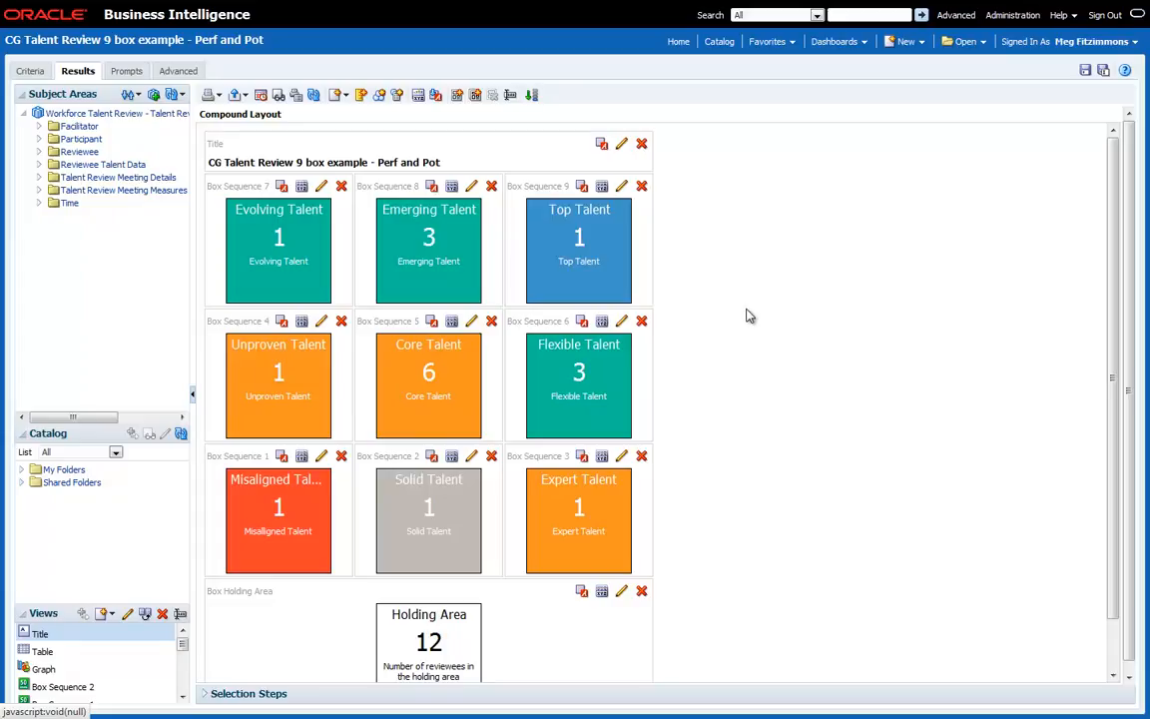
{"action": "left_click", "coordinate": [1085, 71]}
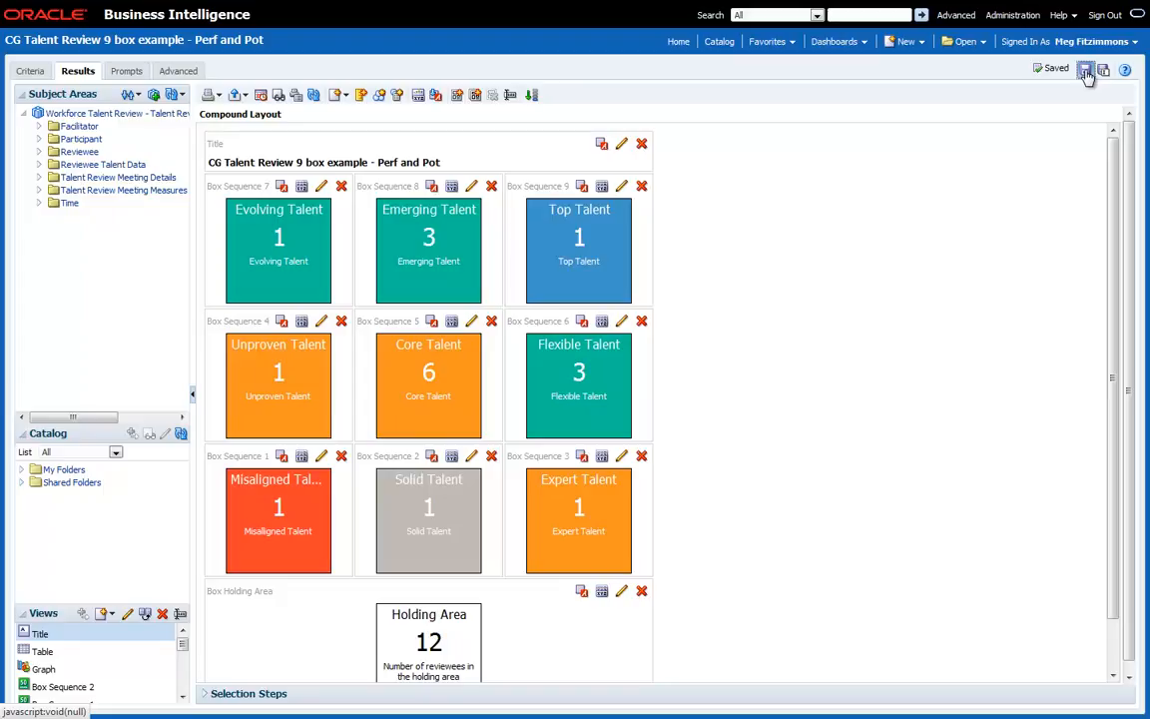
- Open "CG Talent Review 9 box example - Perf and Pot" from the catalog and run it for the 2014 NA organization meeting
{"action": "left_click", "coordinate": [719, 42]}
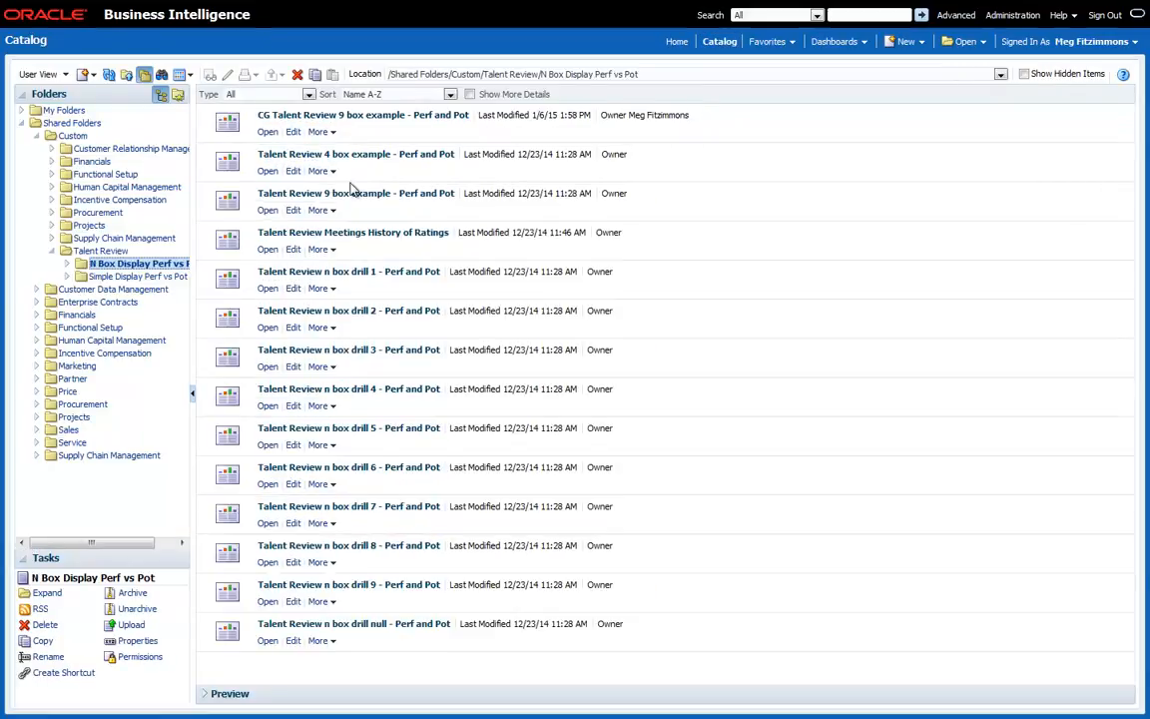
{"action": "left_click", "coordinate": [271, 132]}
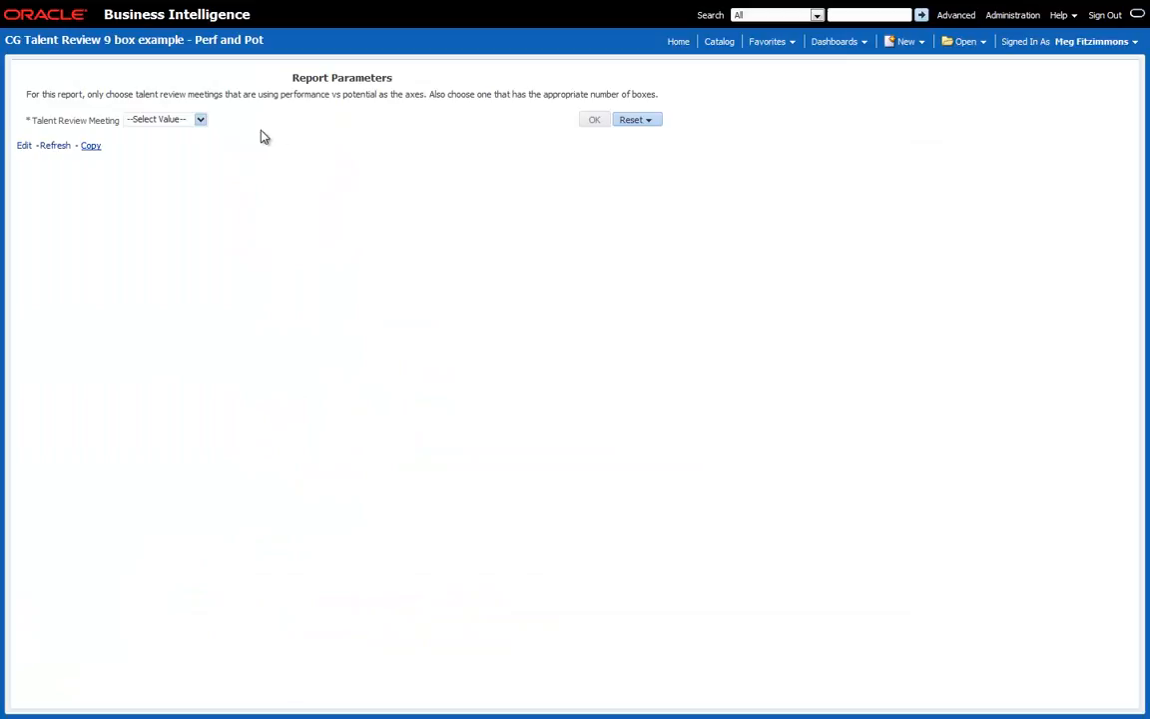
{"action": "left_click", "coordinate": [200, 120]}
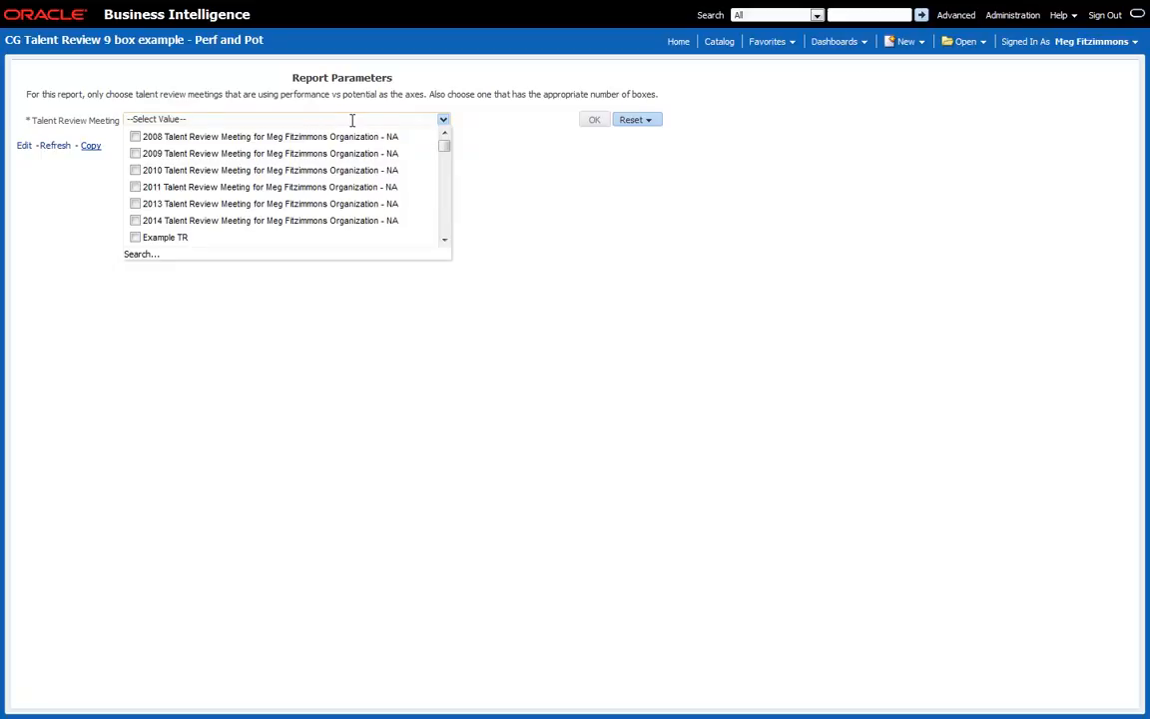
{"action": "left_click", "coordinate": [317, 222]}
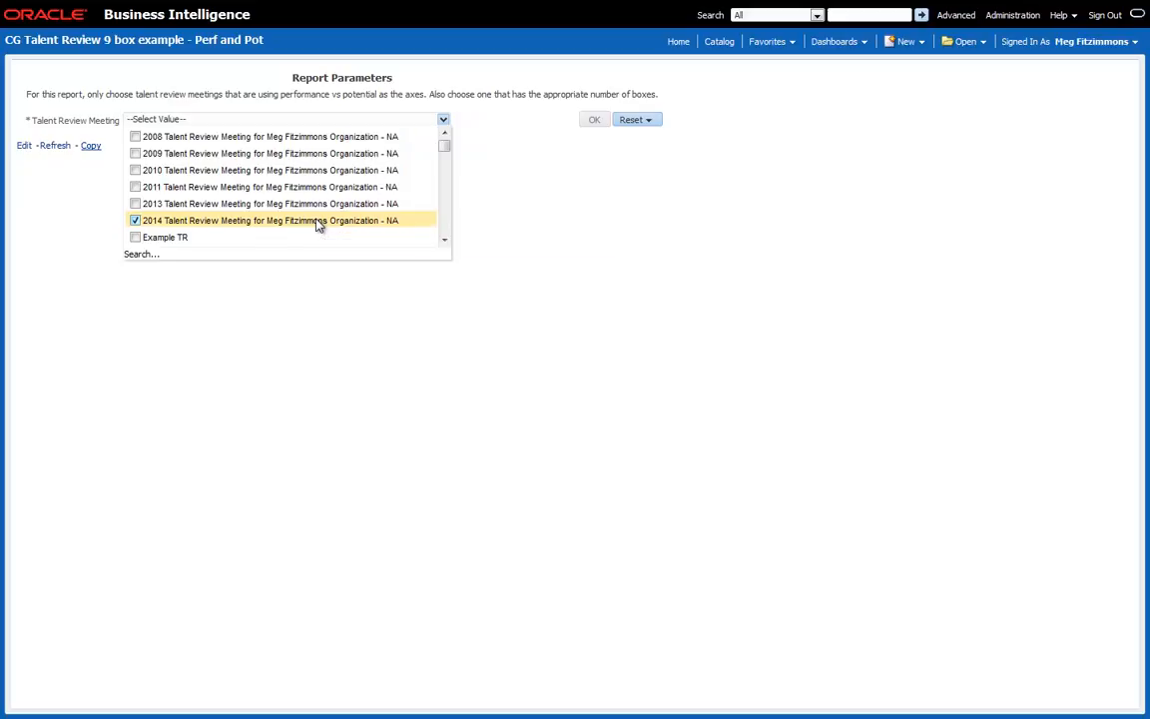
{"action": "left_click", "coordinate": [550, 214]}
{"action": "left_click", "coordinate": [591, 118]}
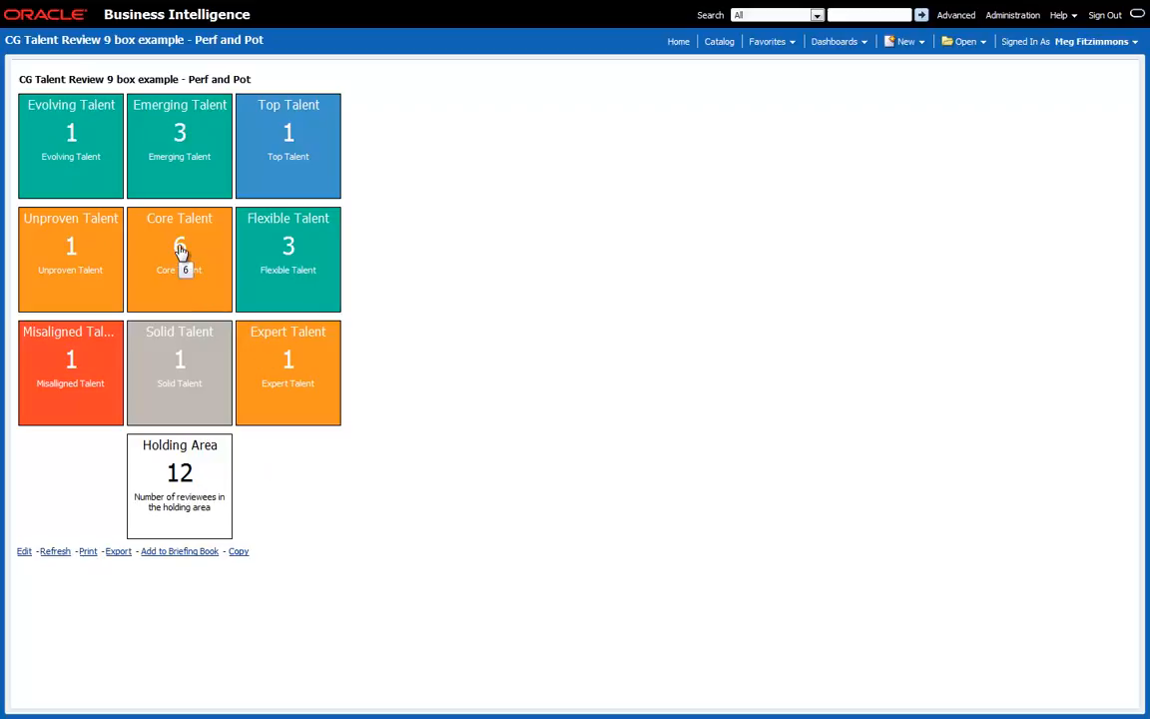
- Drill into the Core Talent tile to examine its reviewees' calibrated ratings, and return to the catalog
{"action": "left_click", "coordinate": [263, 263]}
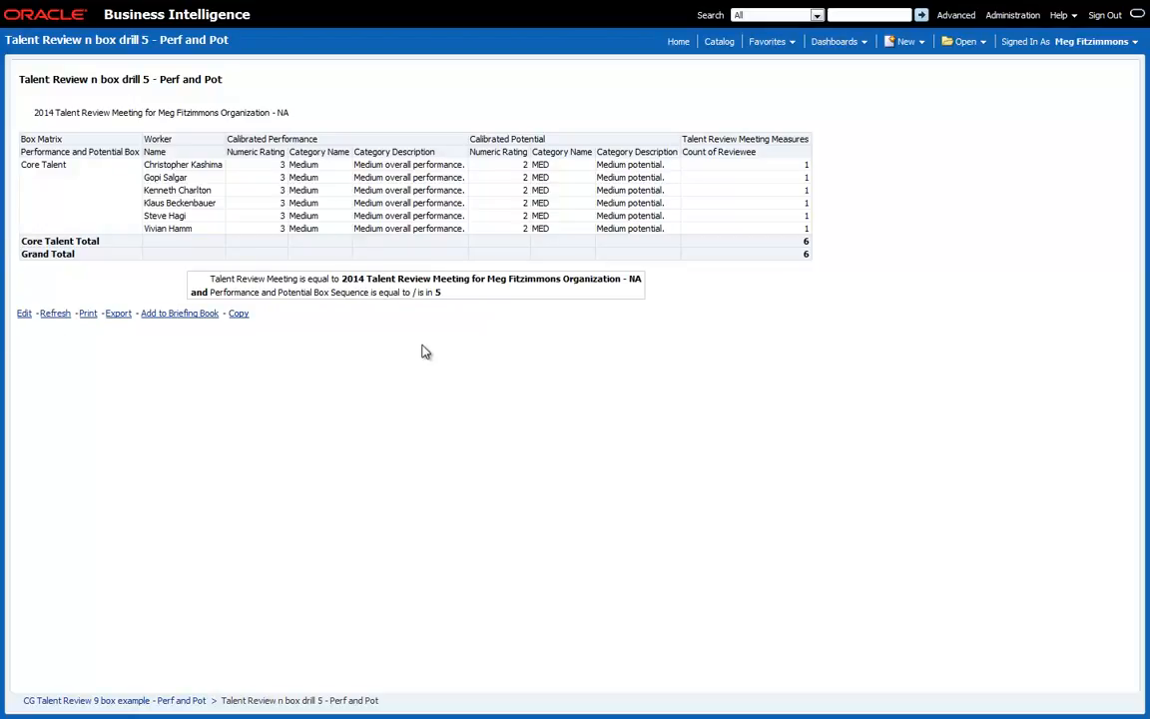
{"action": "left_click", "coordinate": [719, 43]}
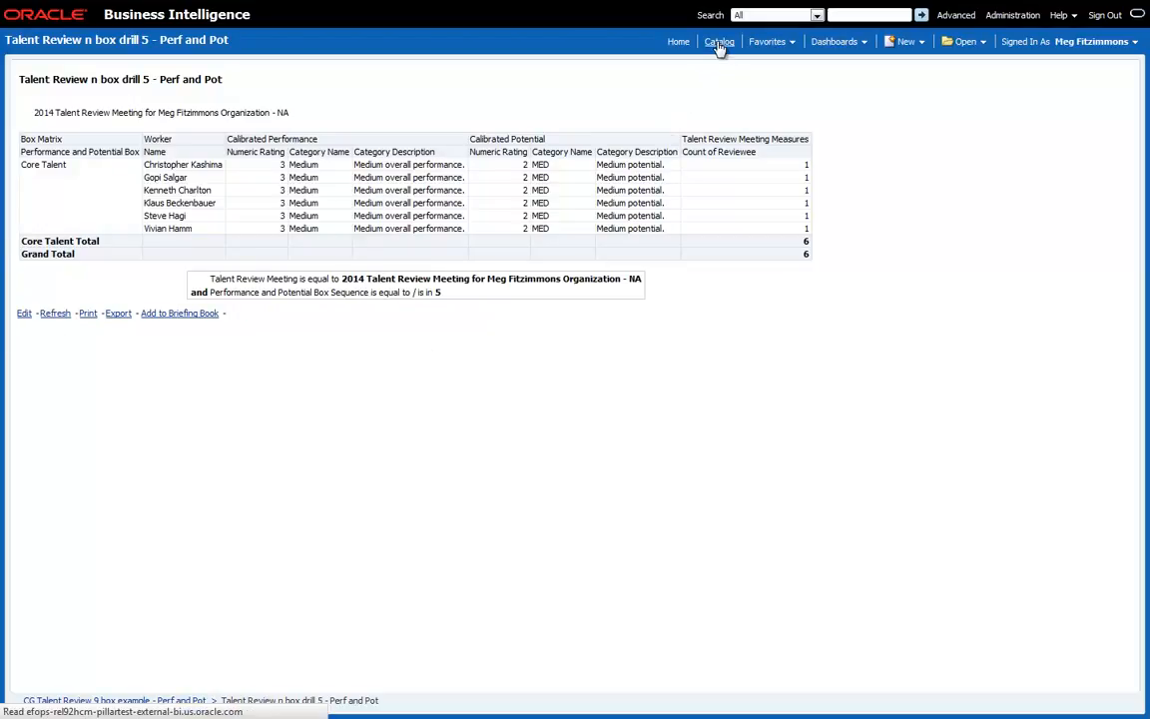